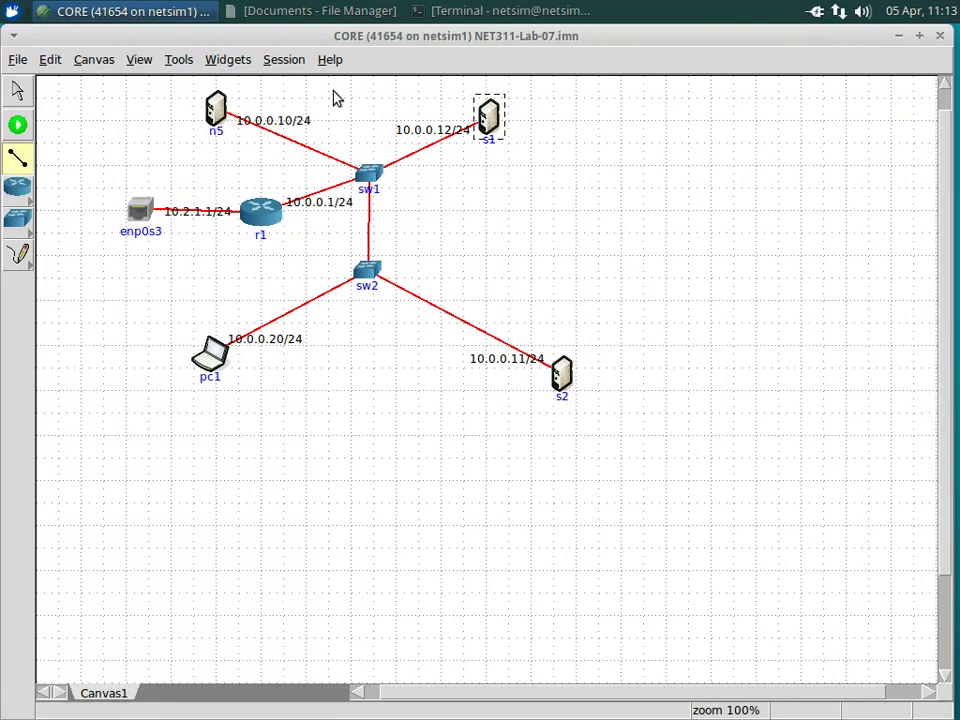
- Open node s1's configuration dialog from its right-click menu
{"action": "right_click", "coordinate": [487, 123]}
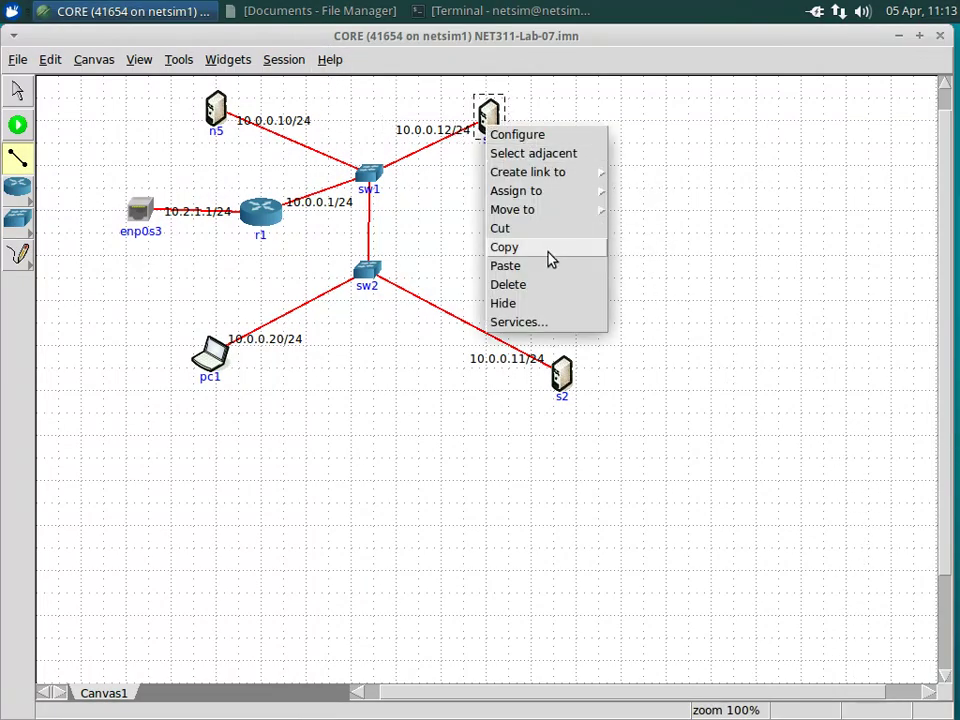
{"action": "left_click", "coordinate": [537, 136]}
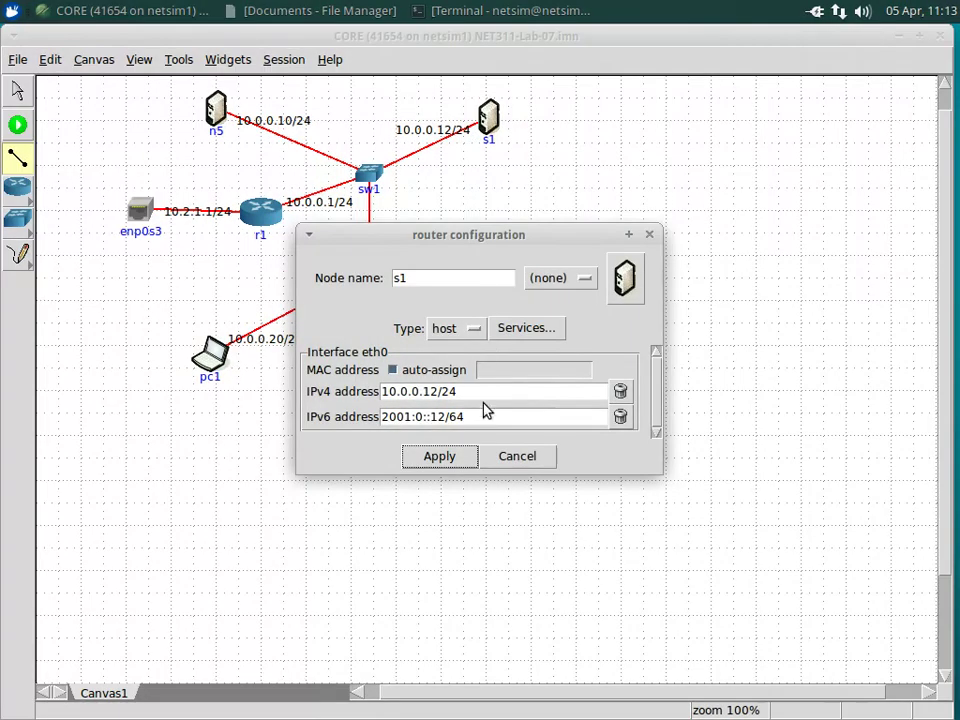
- Open s1's UserDefined service settings and enter the file name /etc/snmp/snmpd.conf
{"action": "left_click", "coordinate": [527, 331]}
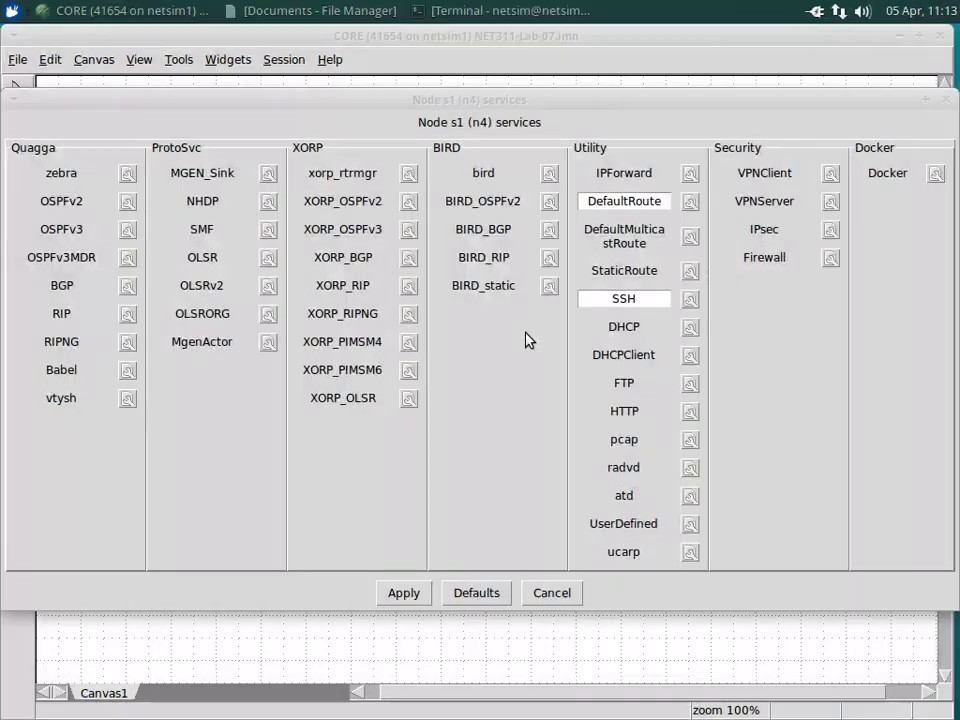
{"action": "left_click", "coordinate": [690, 524]}
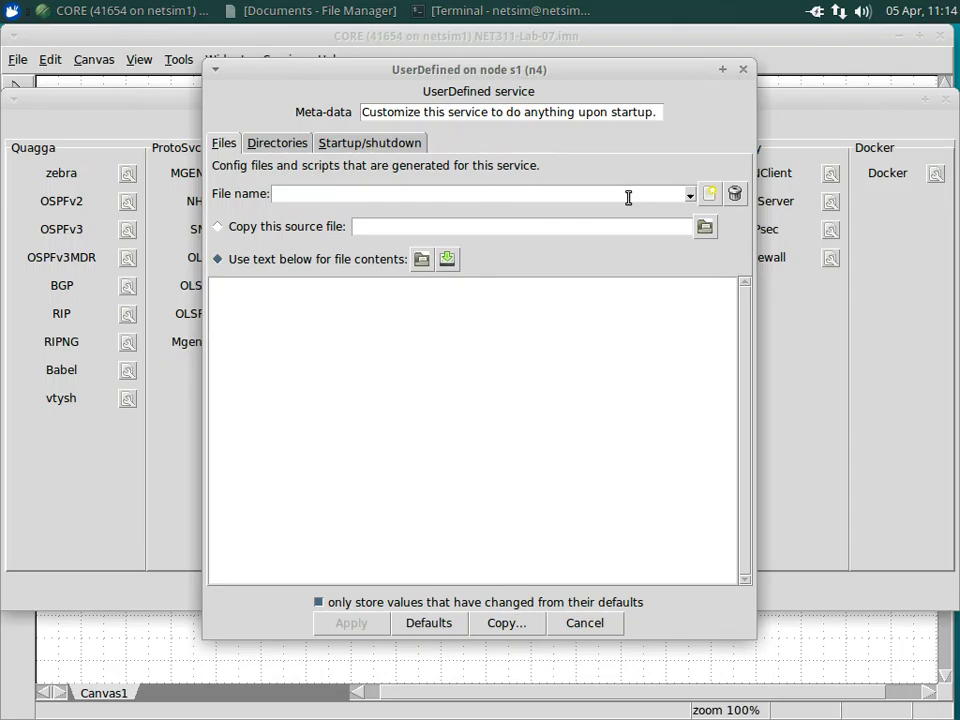
{"action": "type", "text": "/etc/snmp"}
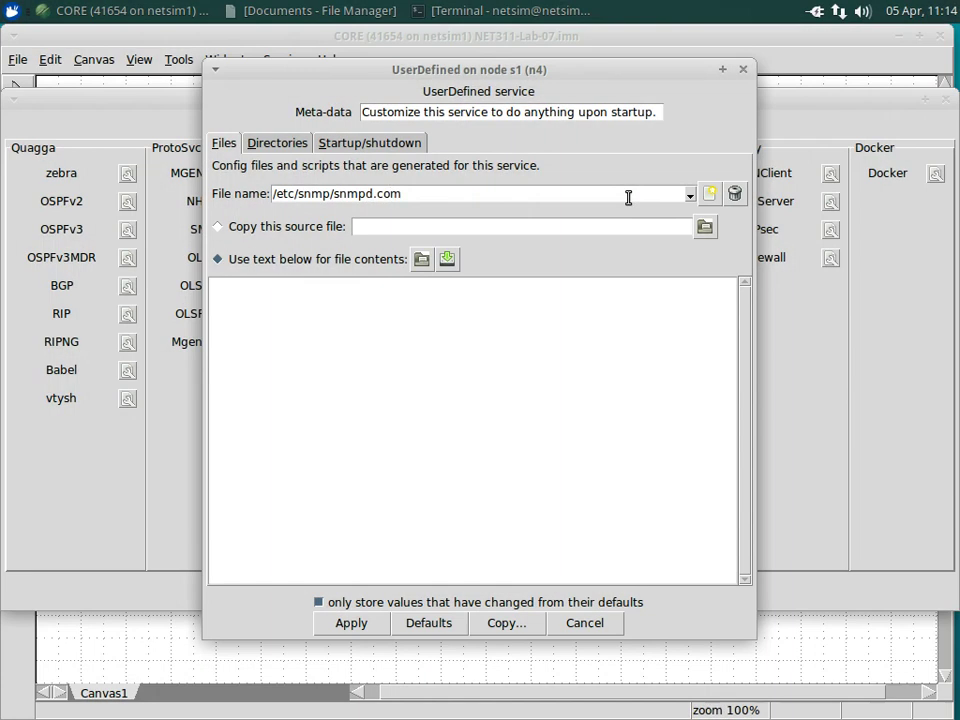
{"action": "type", "text": "/snmpd.conf"}
- Select the / per-node directory and browse the new-directory picker into /etc
{"action": "left_click", "coordinate": [283, 147]}
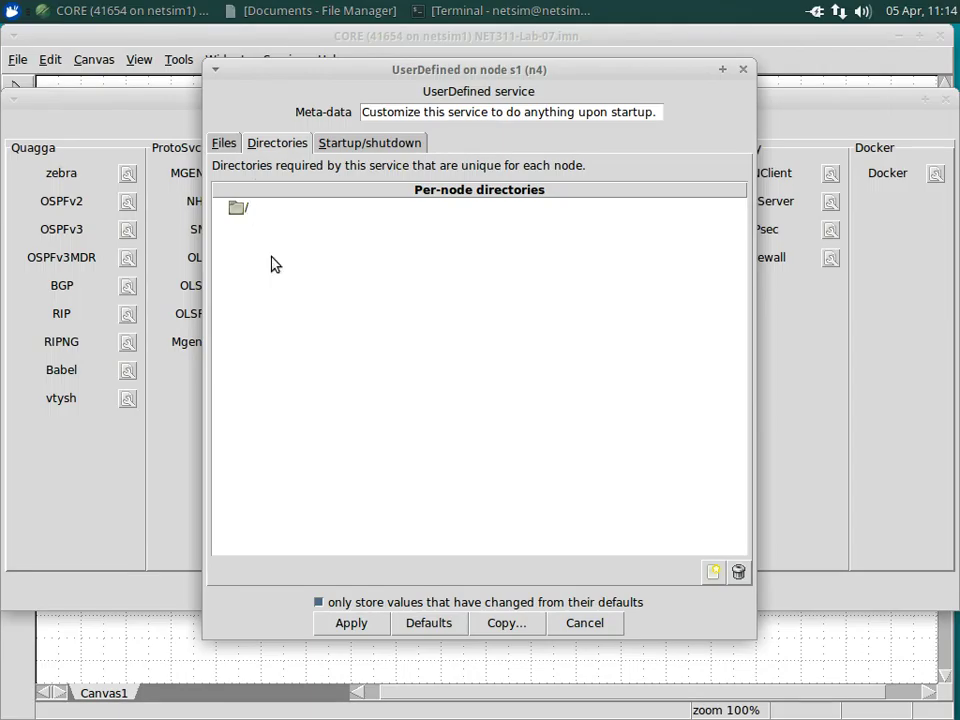
{"action": "left_click", "coordinate": [243, 208]}
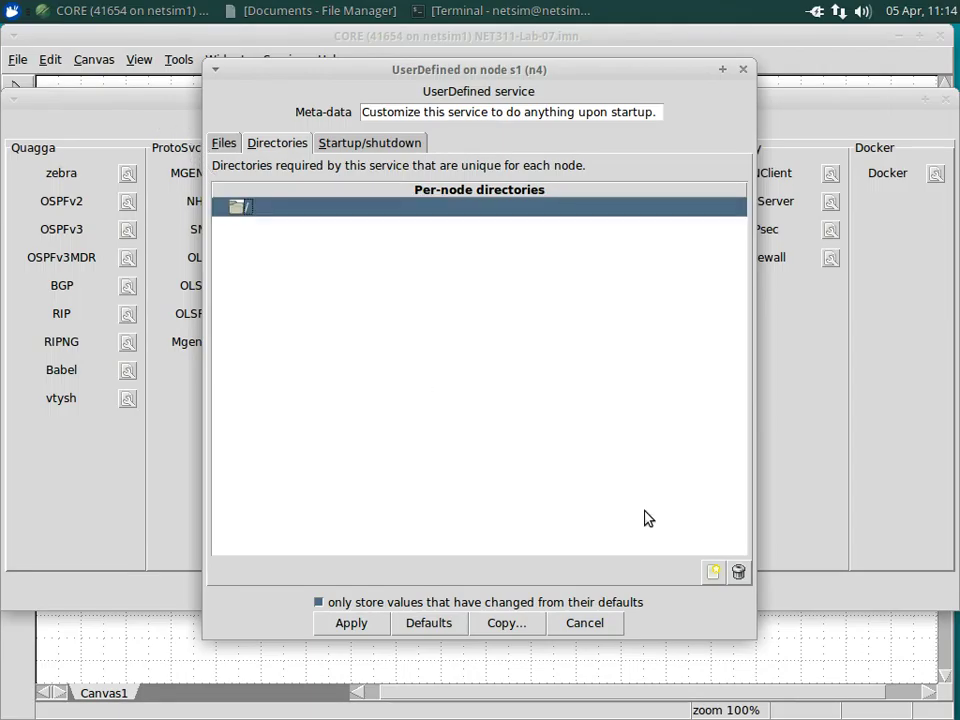
{"action": "left_click", "coordinate": [715, 576]}
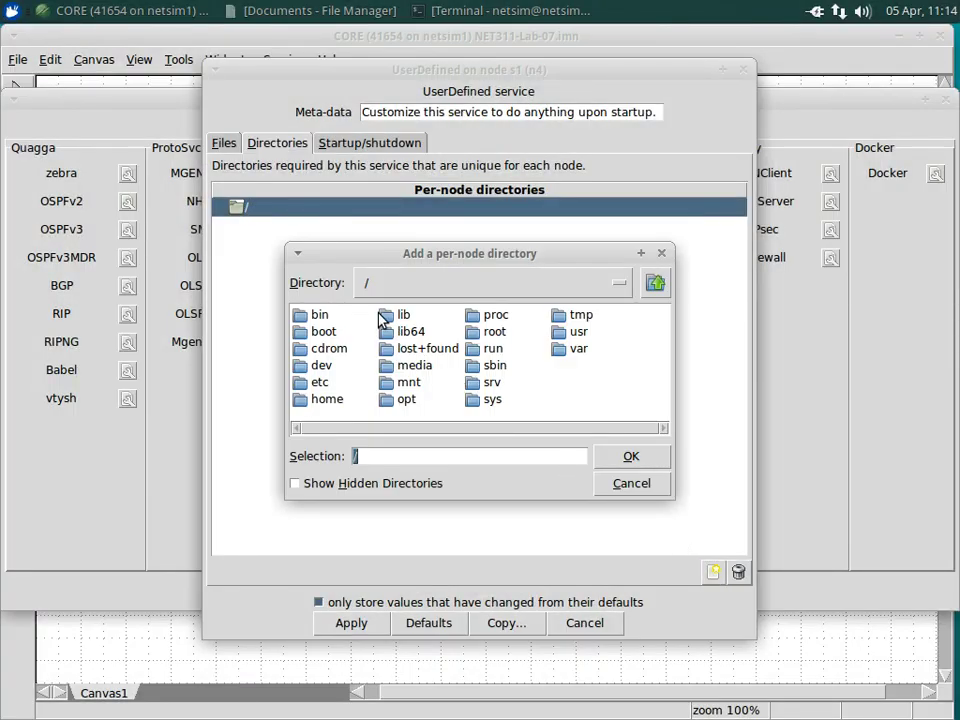
{"action": "left_click", "coordinate": [320, 383]}
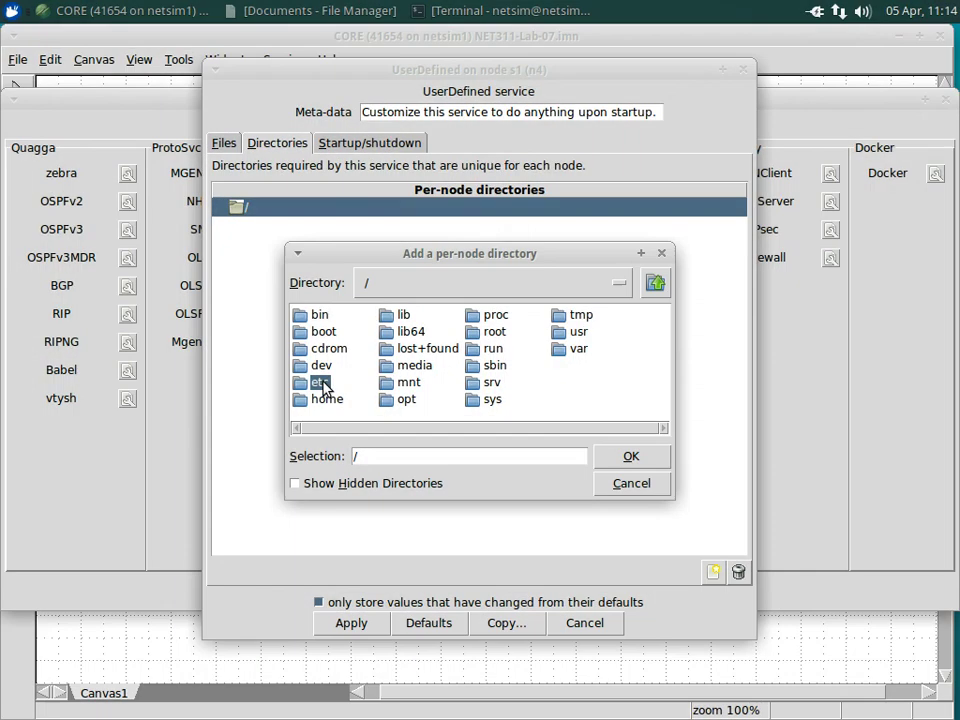
{"action": "double_click", "coordinate": [320, 383]}
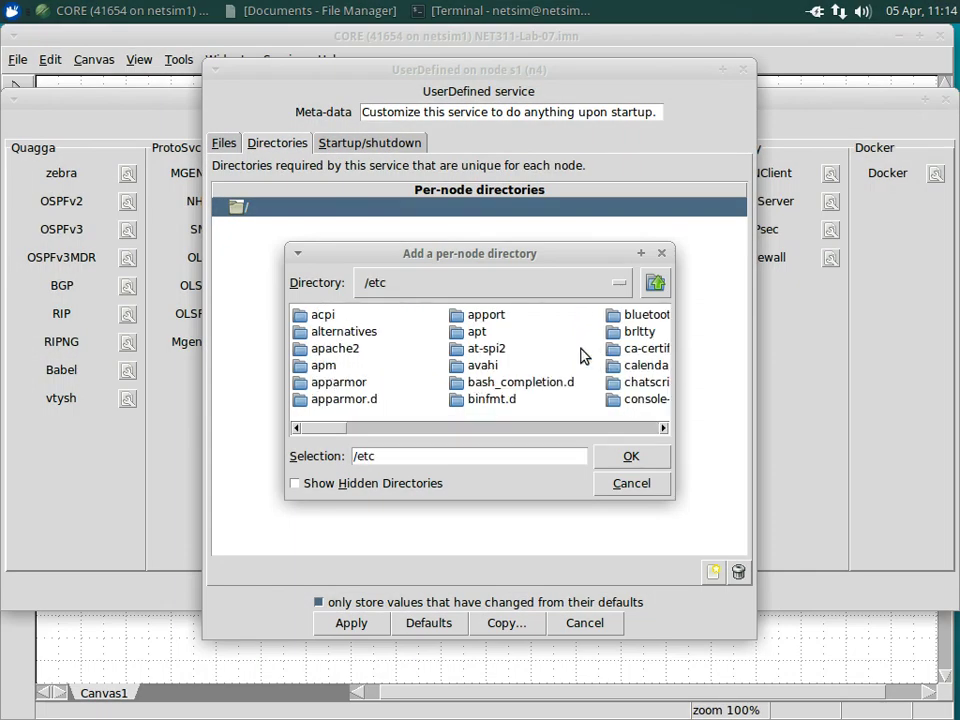
- Pick the snmp folder inside /etc and confirm it as a new per-node directory
{"action": "left_click", "coordinate": [489, 368]}
{"action": "left_click", "coordinate": [664, 429]}
{"action": "left_click", "coordinate": [664, 429]}
{"action": "left_click", "coordinate": [664, 429]}
{"action": "left_click", "coordinate": [664, 429]}
{"action": "left_click", "coordinate": [664, 429]}
{"action": "left_click", "coordinate": [664, 429]}
{"action": "left_click", "coordinate": [664, 429]}
{"action": "left_click", "coordinate": [664, 429]}
{"action": "left_click", "coordinate": [664, 429]}
{"action": "left_click", "coordinate": [664, 429]}
{"action": "left_click", "coordinate": [664, 429]}
{"action": "left_click", "coordinate": [664, 429]}
{"action": "left_click", "coordinate": [664, 429]}
{"action": "left_click", "coordinate": [664, 429]}
{"action": "left_click", "coordinate": [664, 429]}
{"action": "left_click", "coordinate": [664, 429]}
{"action": "left_click", "coordinate": [664, 429]}
{"action": "left_click", "coordinate": [664, 429]}
{"action": "left_click", "coordinate": [664, 429]}
{"action": "left_click", "coordinate": [664, 429]}
{"action": "left_click", "coordinate": [664, 429]}
{"action": "left_click", "coordinate": [664, 429]}
{"action": "left_click", "coordinate": [664, 429]}
{"action": "left_click", "coordinate": [664, 429]}
{"action": "left_click", "coordinate": [664, 429]}
{"action": "left_click", "coordinate": [664, 429]}
{"action": "left_click", "coordinate": [664, 429]}
{"action": "left_click", "coordinate": [664, 429]}
{"action": "left_click", "coordinate": [664, 429]}
{"action": "left_click", "coordinate": [664, 429]}
{"action": "left_click", "coordinate": [664, 429]}
{"action": "left_click", "coordinate": [664, 429]}
{"action": "left_click", "coordinate": [664, 429]}
{"action": "left_click", "coordinate": [664, 429]}
{"action": "left_click", "coordinate": [664, 429]}
{"action": "left_click", "coordinate": [664, 429]}
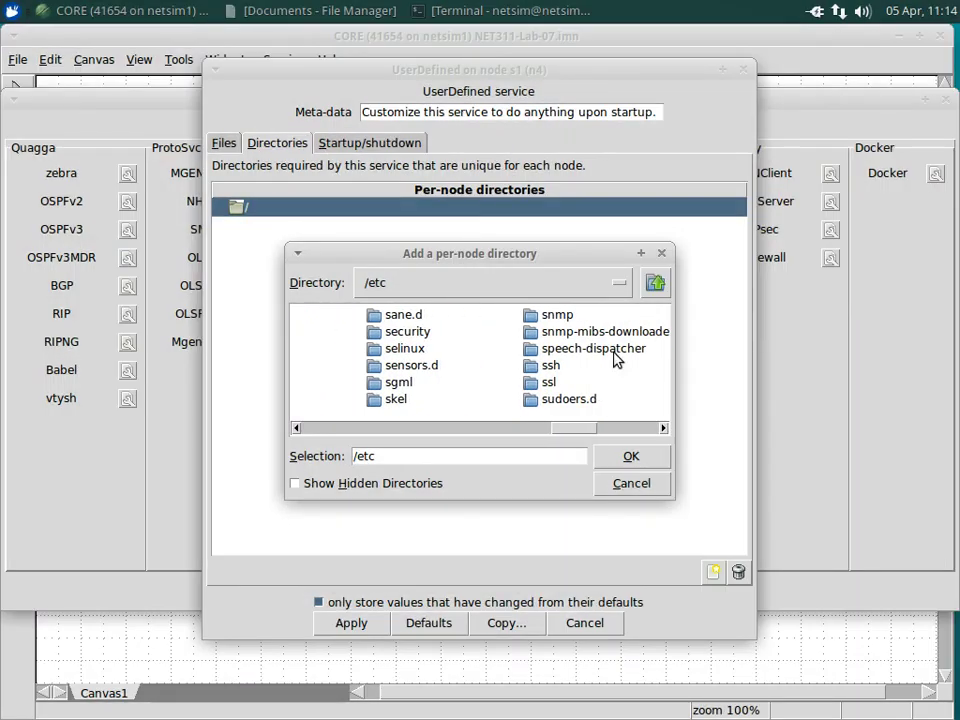
{"action": "left_click", "coordinate": [553, 315]}
{"action": "left_click", "coordinate": [636, 462]}
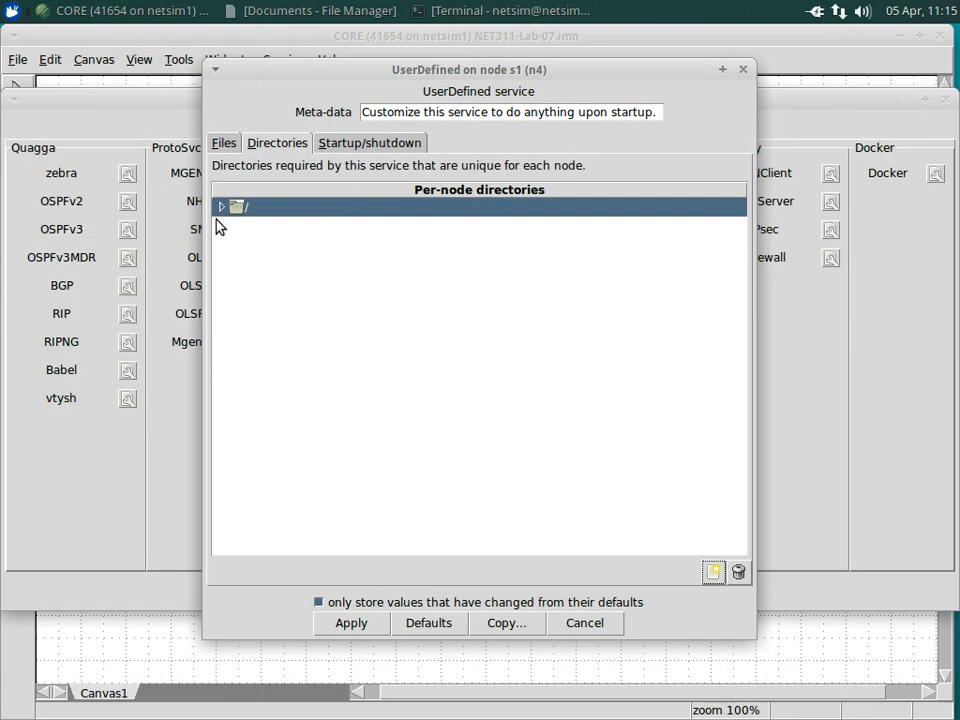
- With etc selected under /, add /etc/snmp as a nested per-node directory and select it
{"action": "left_click", "coordinate": [221, 207]}
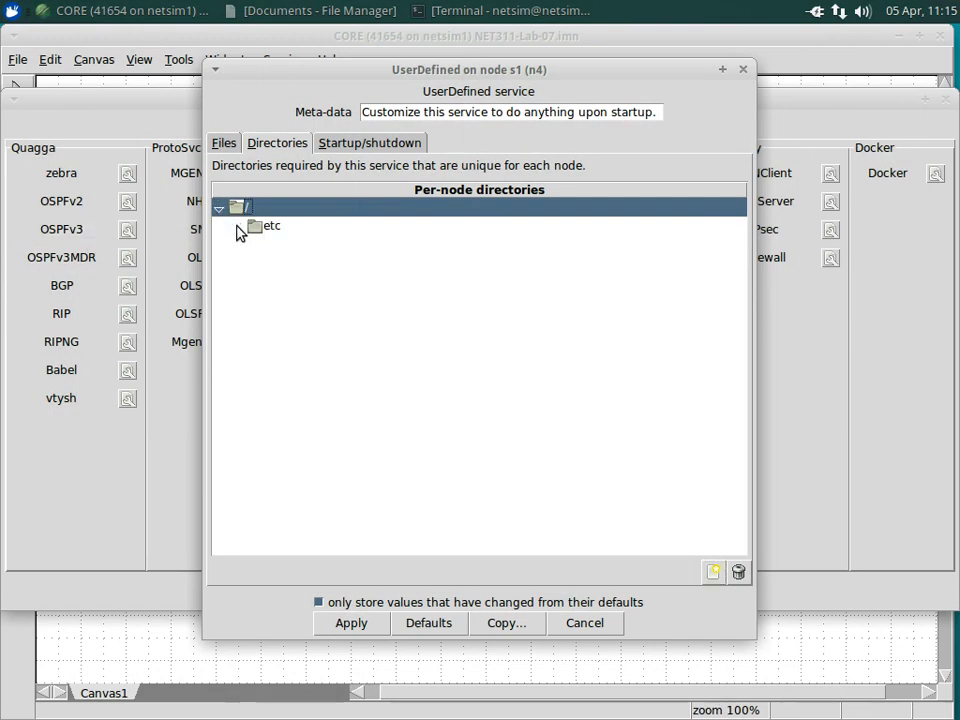
{"action": "left_click", "coordinate": [278, 230]}
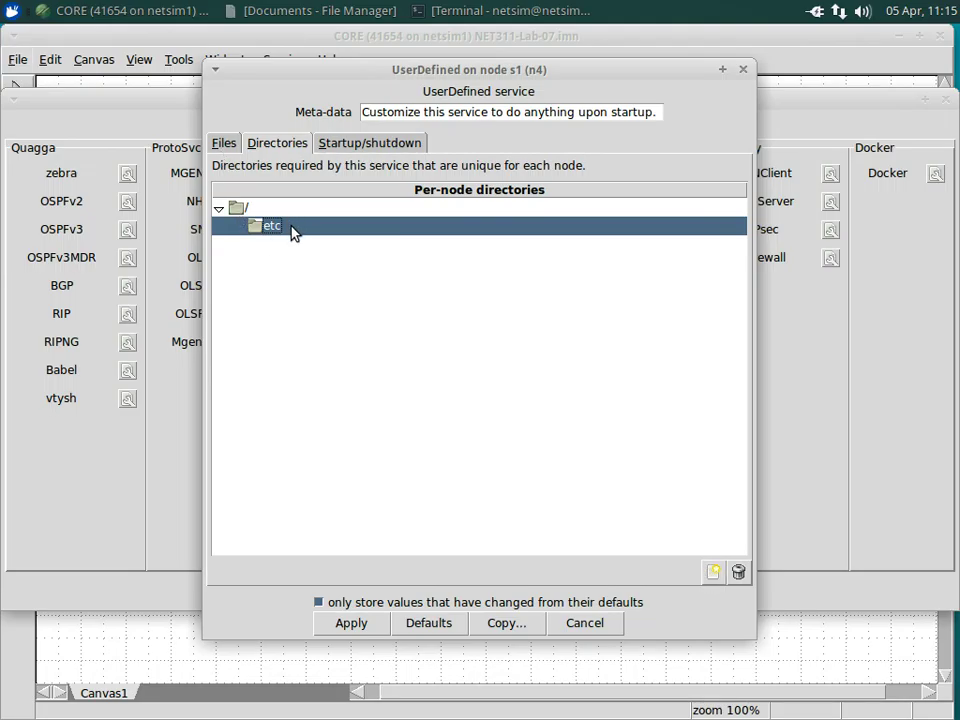
{"action": "left_click", "coordinate": [219, 207]}
{"action": "left_click", "coordinate": [221, 208]}
{"action": "left_click", "coordinate": [221, 208]}
{"action": "left_click", "coordinate": [221, 208]}
{"action": "left_click", "coordinate": [258, 228]}
{"action": "left_click", "coordinate": [712, 574]}
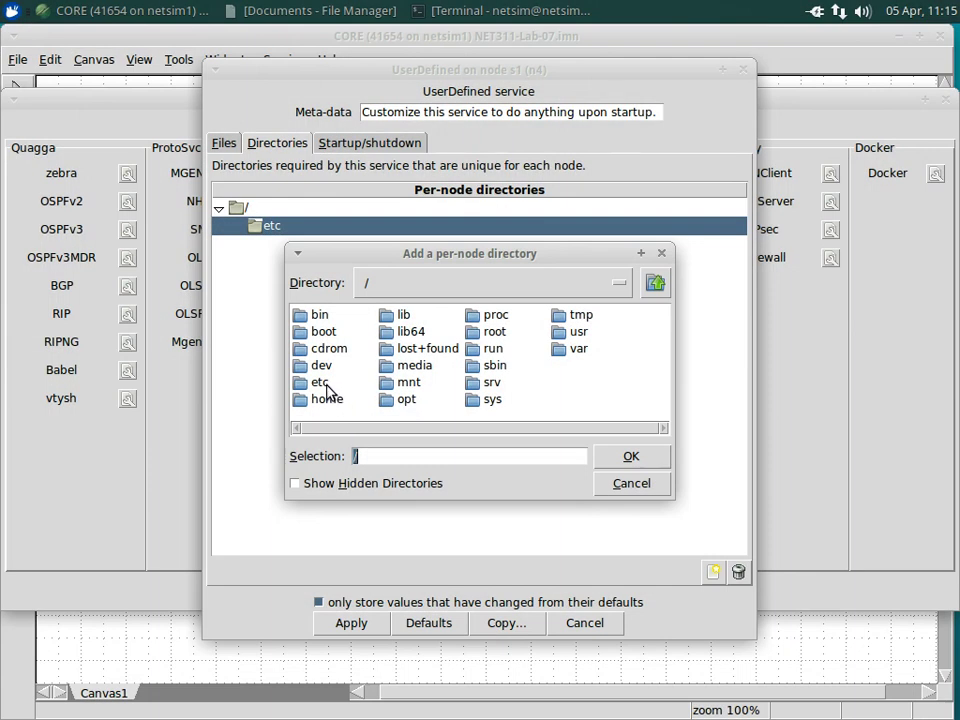
{"action": "type", "text": "/etc/snmp"}
{"action": "left_click", "coordinate": [622, 460]}
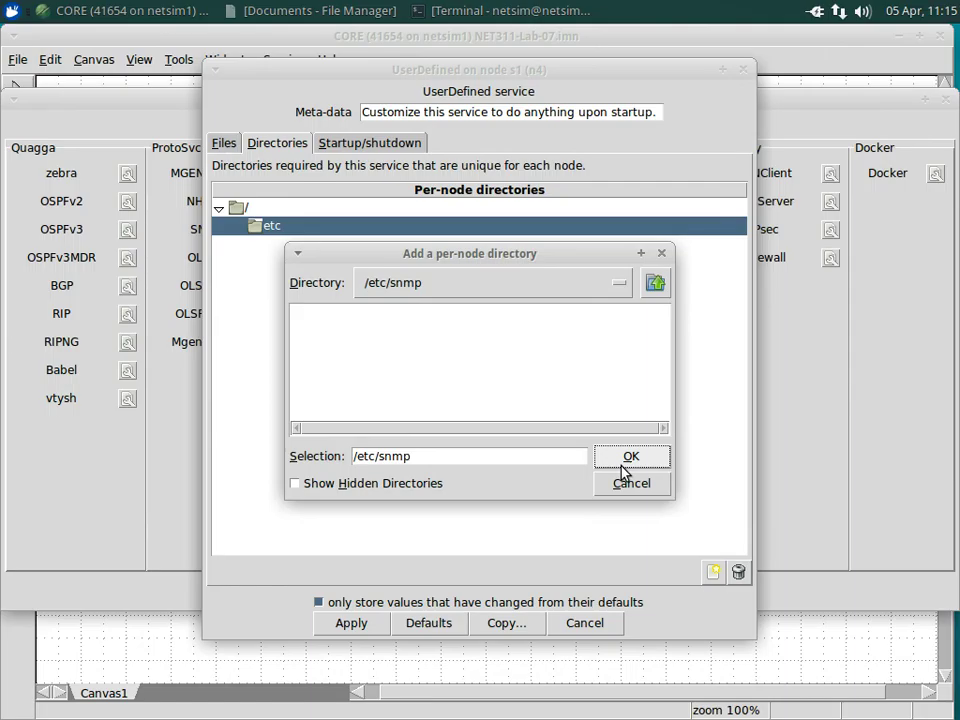
{"action": "left_click", "coordinate": [621, 465]}
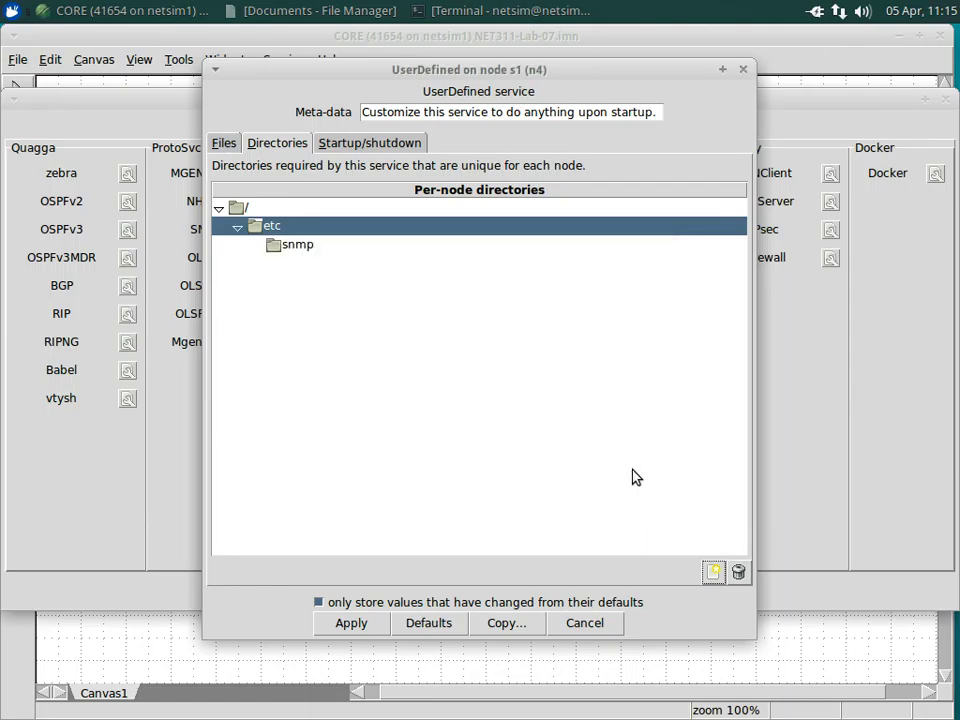
{"action": "left_click", "coordinate": [280, 246]}
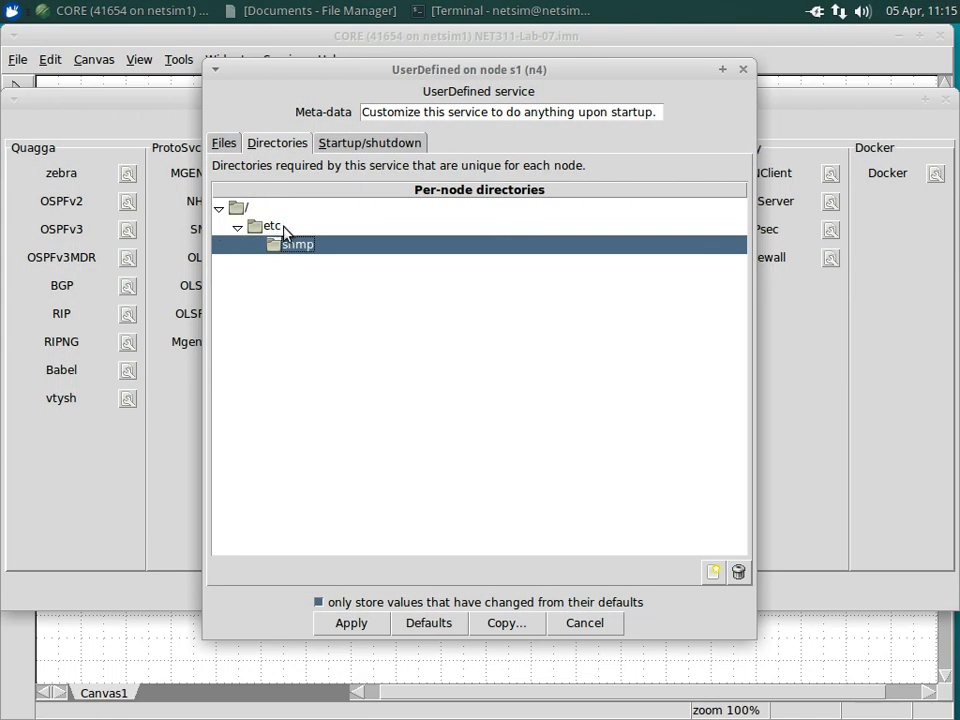
- Select the snmp directory under etc, then go back to the service's Files settings
{"action": "left_click", "coordinate": [240, 230]}
{"action": "left_click", "coordinate": [241, 228]}
{"action": "left_click", "coordinate": [278, 248]}
{"action": "left_click", "coordinate": [229, 147]}
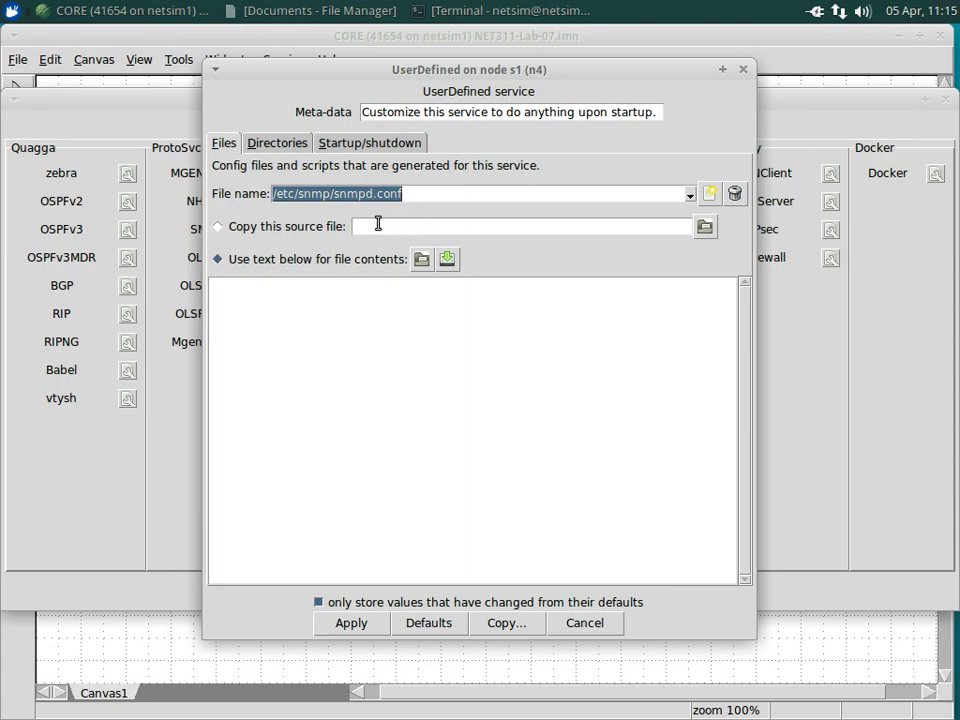
- Write snmpd.conf lines: rocommunity public, syscontact with the contact's name, and syslocation Lab 4
{"action": "left_click", "coordinate": [300, 299]}
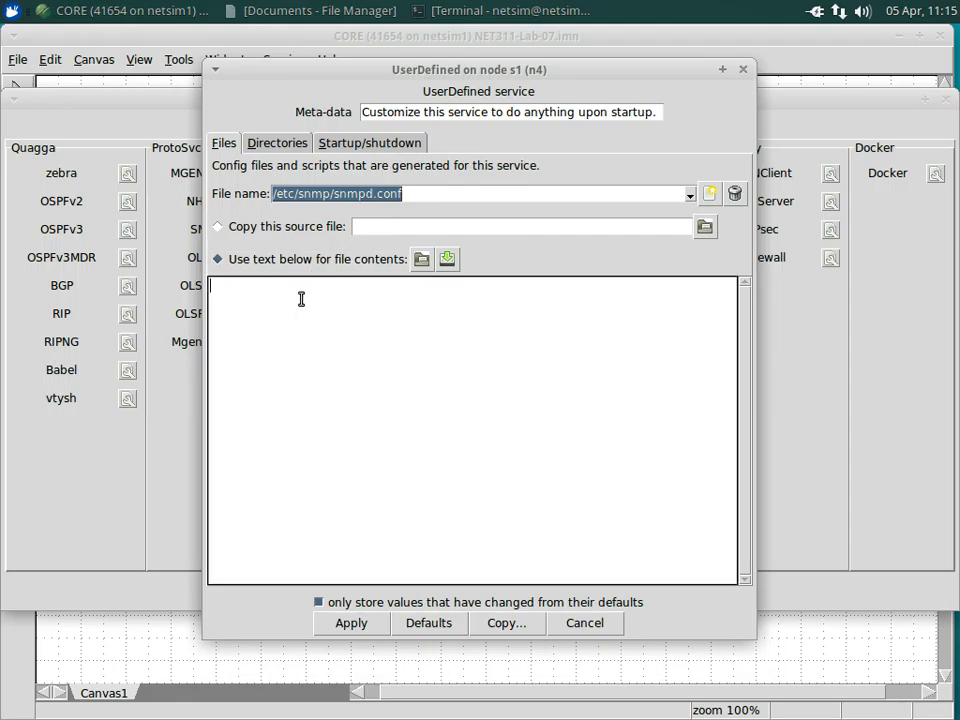
{"action": "type", "text": "rocommunity public"}
{"action": "key", "text": "BackSpace"}
{"action": "key", "text": "BackSpace"}
{"action": "type", "text": "syscon"}
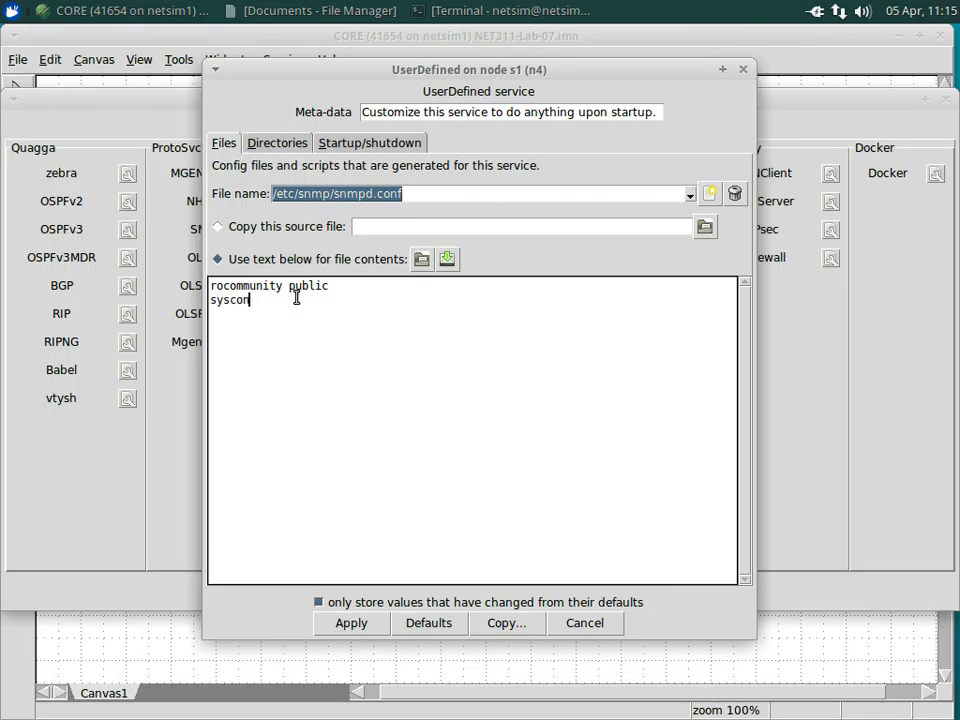
{"action": "type", "text": "tact Mosta"}
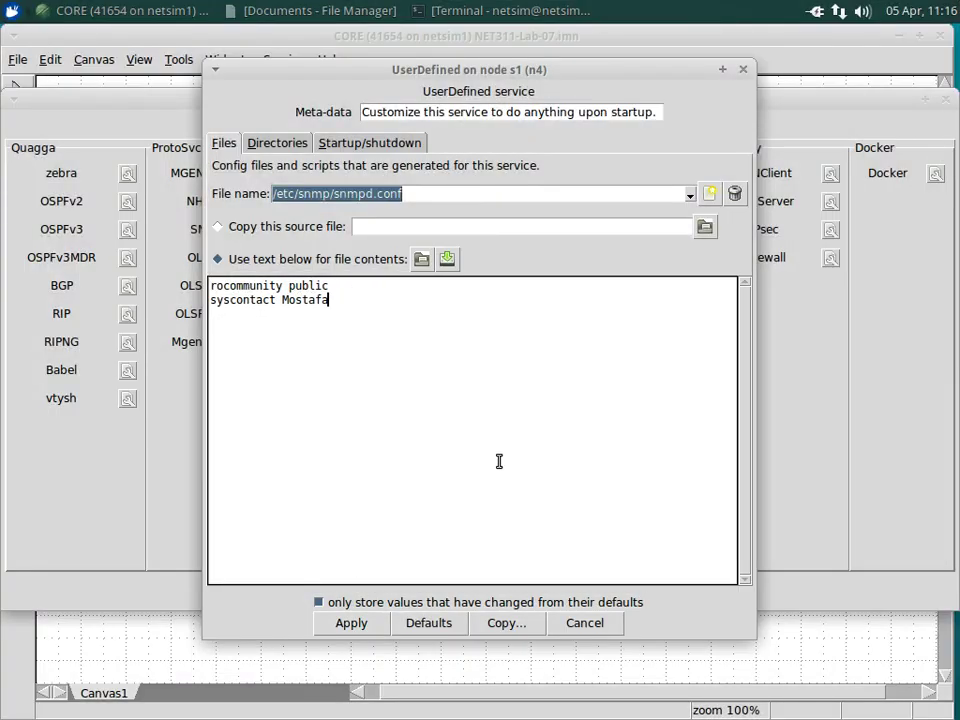
{"action": "type", "text": "fa Dahshan "}
{"action": "type", "text": "syslocation Lab 4"}
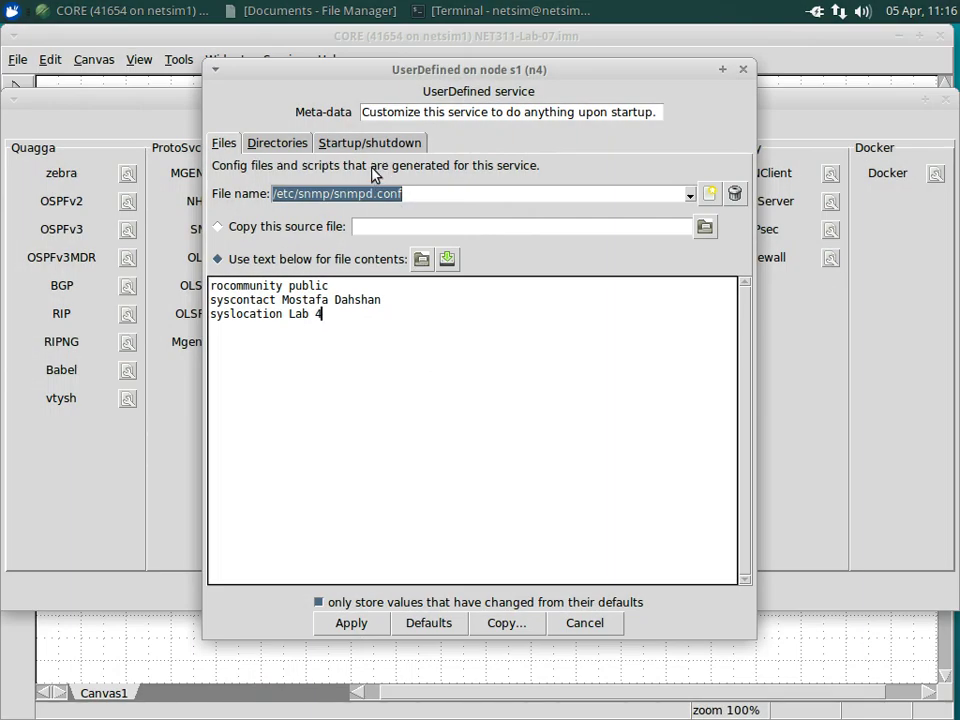
- Dismiss the Save File Text prompt and apply the UserDefined service settings
{"action": "left_click", "coordinate": [447, 260]}
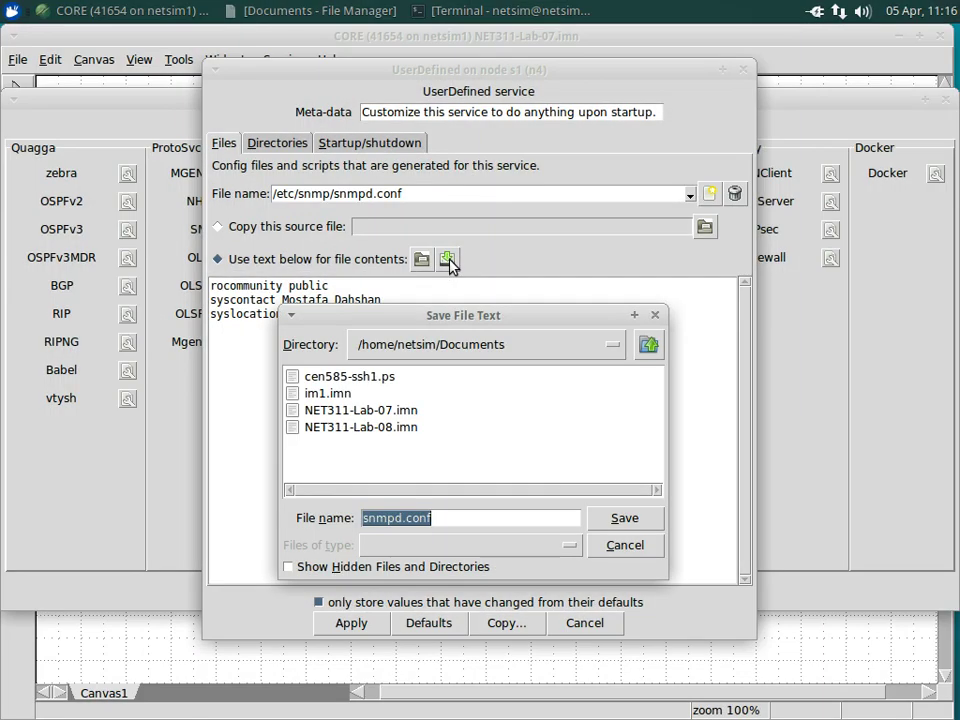
{"action": "left_click", "coordinate": [620, 549]}
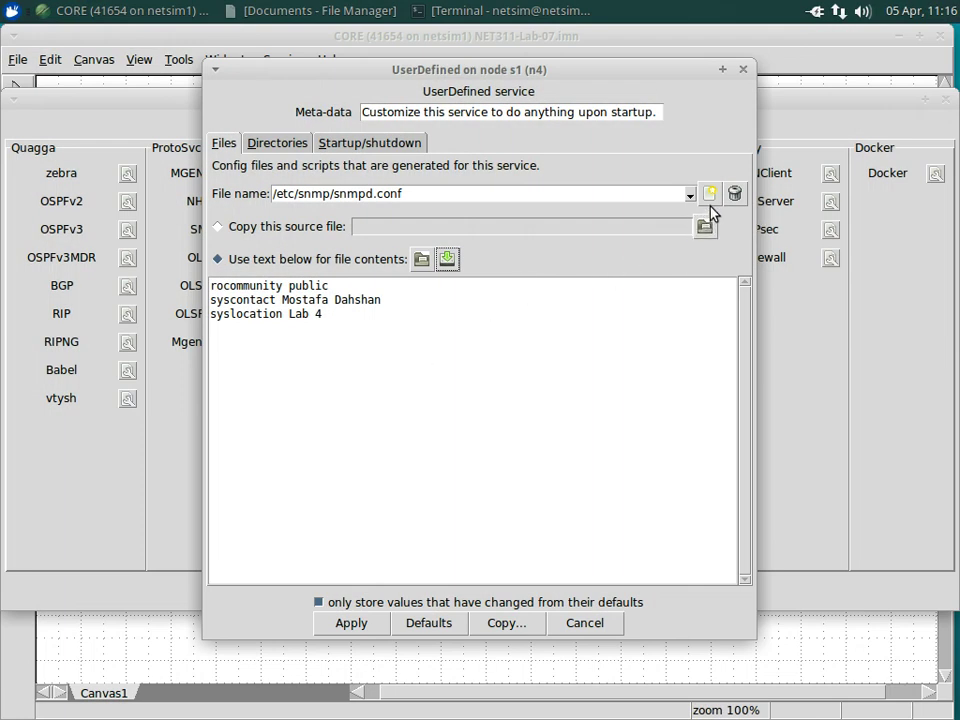
{"action": "left_click", "coordinate": [378, 622]}
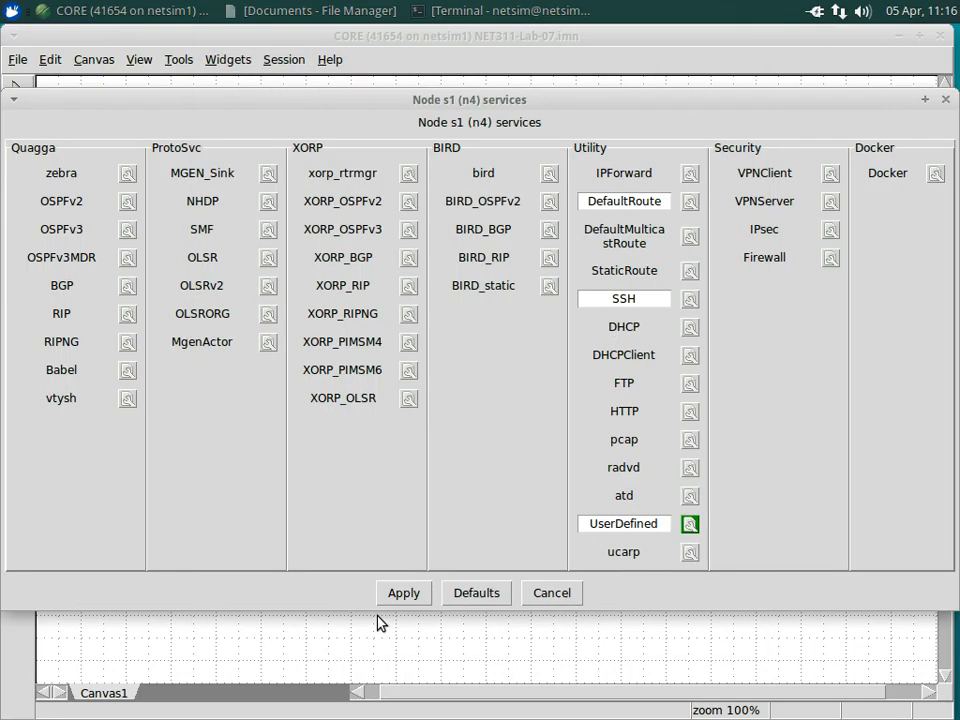
- Reopen UserDefined and review its per-node directories and startup/shutdown settings, ending on Files
{"action": "left_click", "coordinate": [690, 524]}
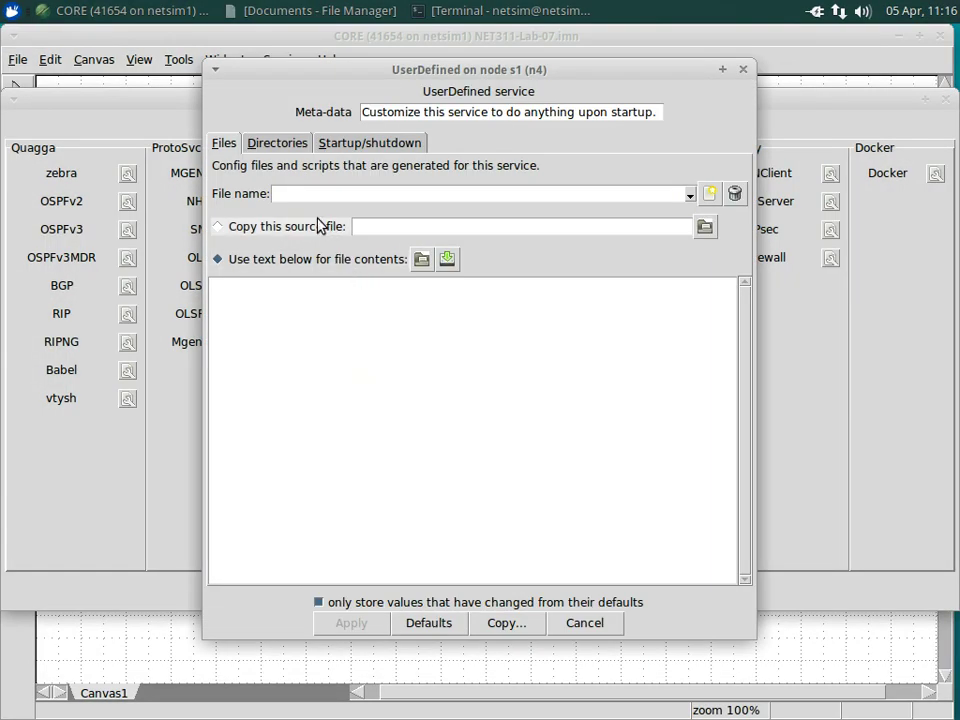
{"action": "left_click", "coordinate": [282, 145]}
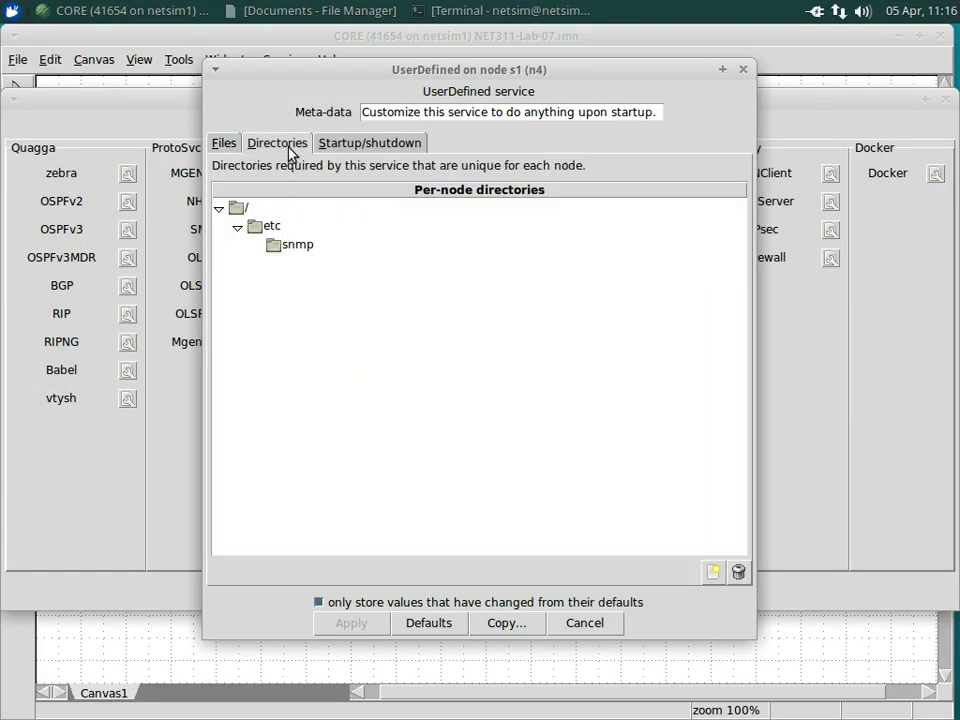
{"action": "left_click", "coordinate": [368, 148]}
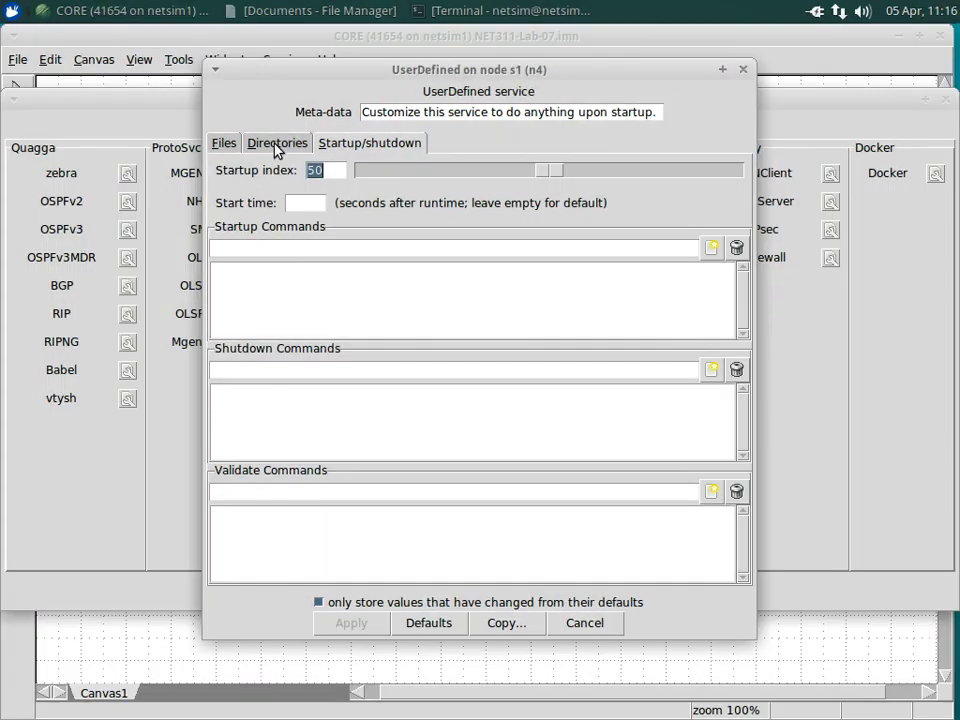
{"action": "left_click", "coordinate": [277, 146]}
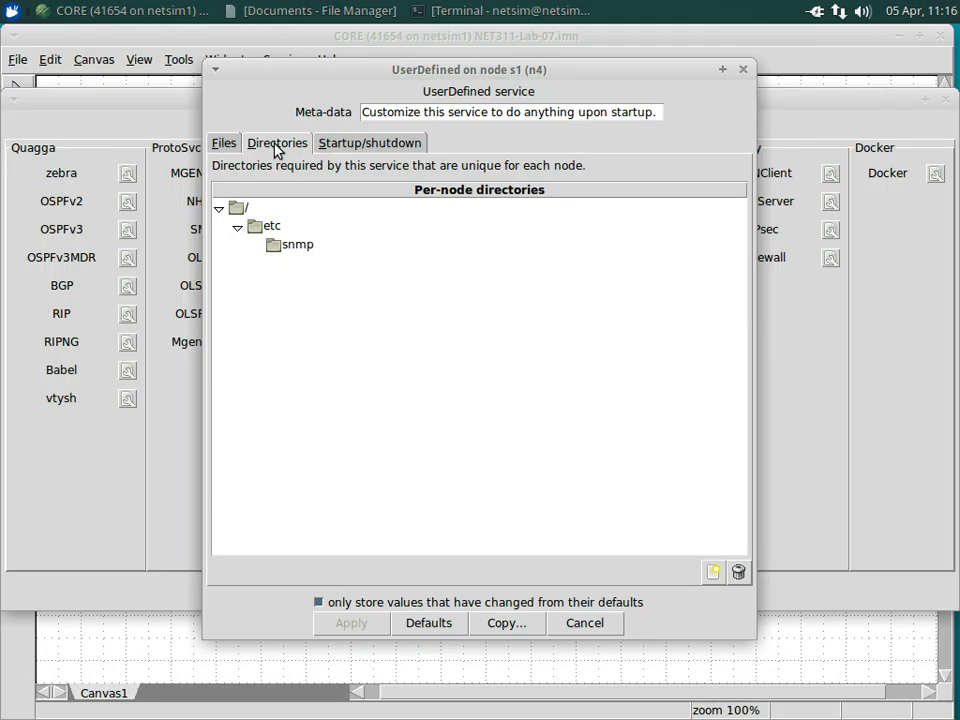
{"action": "left_click", "coordinate": [222, 145]}
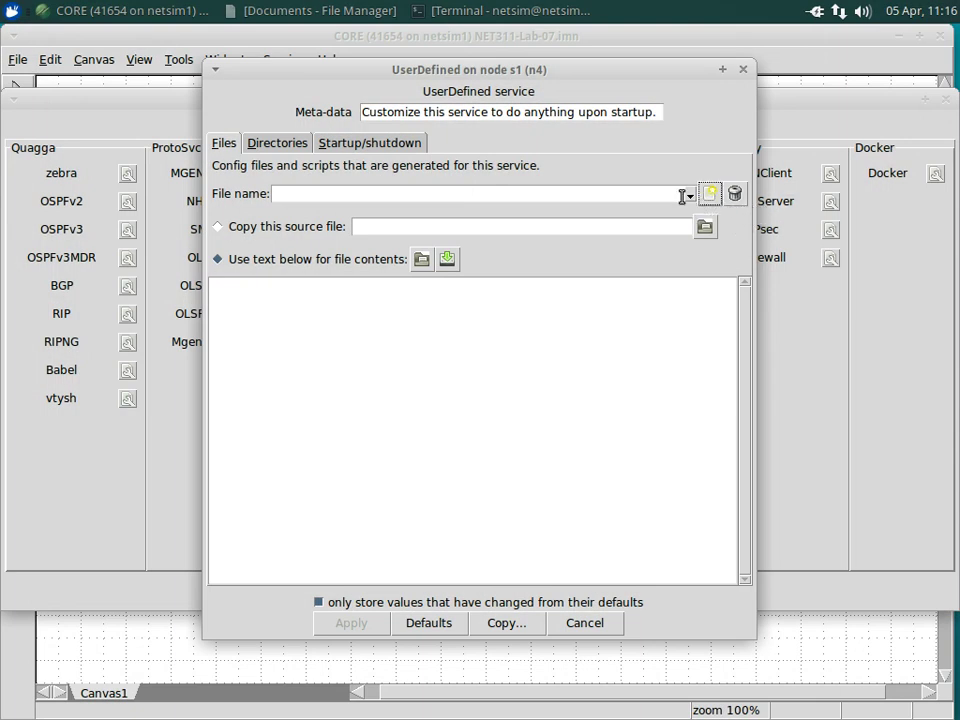
- Enter /etc/snmp/snmpd.conf with rocommunity public, a syscontact line with the contact's name, and syslocation Lab 4
{"action": "left_click", "coordinate": [524, 198]}
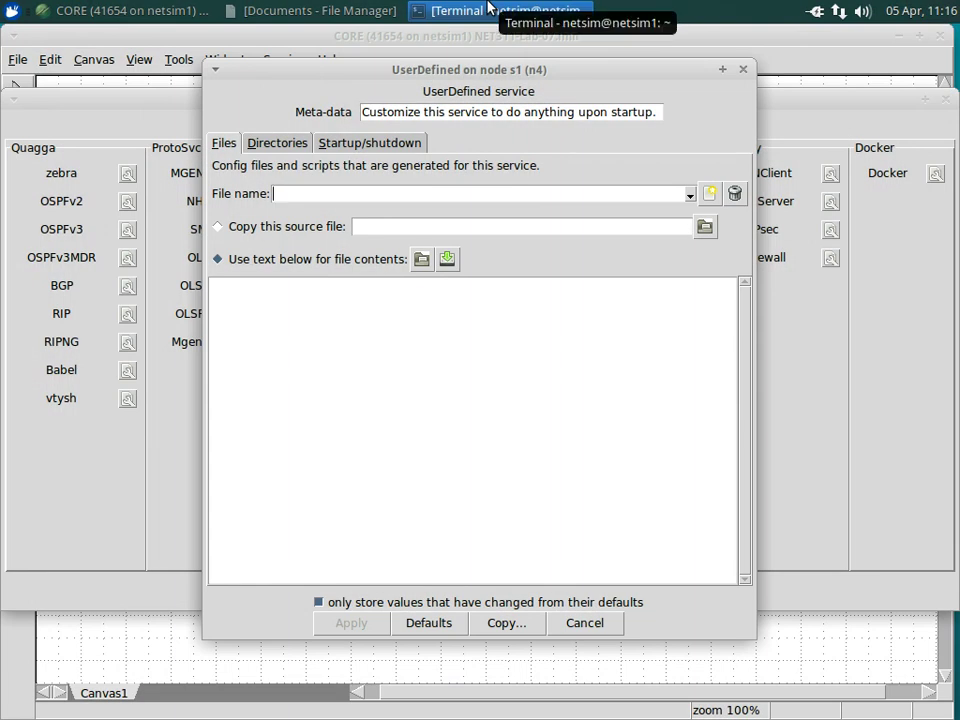
{"action": "type", "text": "/etc/snmp/snm"}
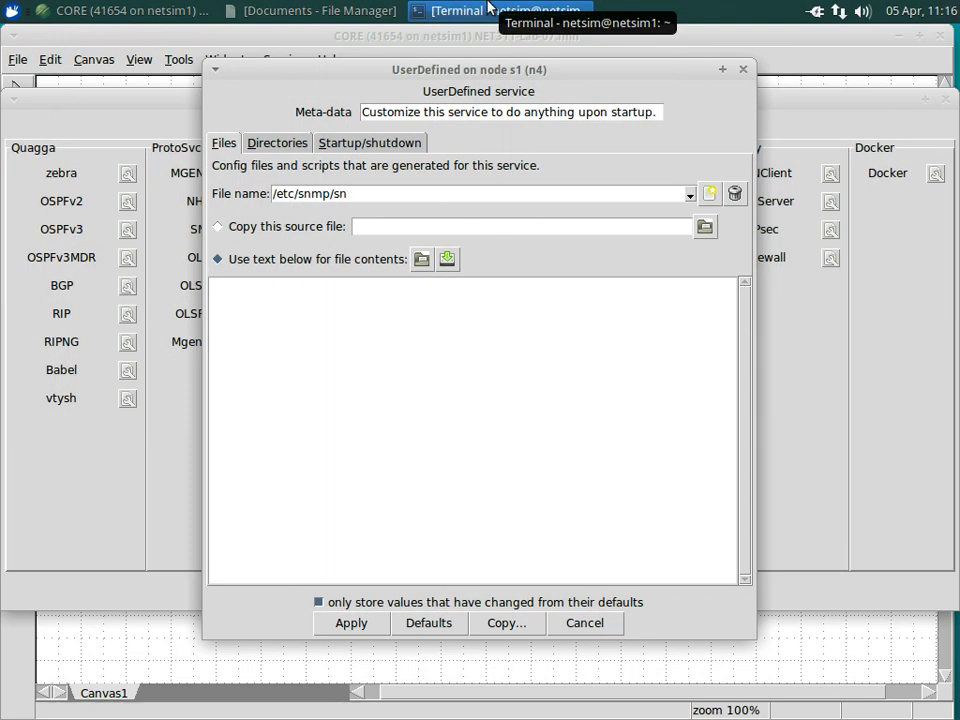
{"action": "type", "text": "p"}
{"action": "type", "text": "mpd.conf"}
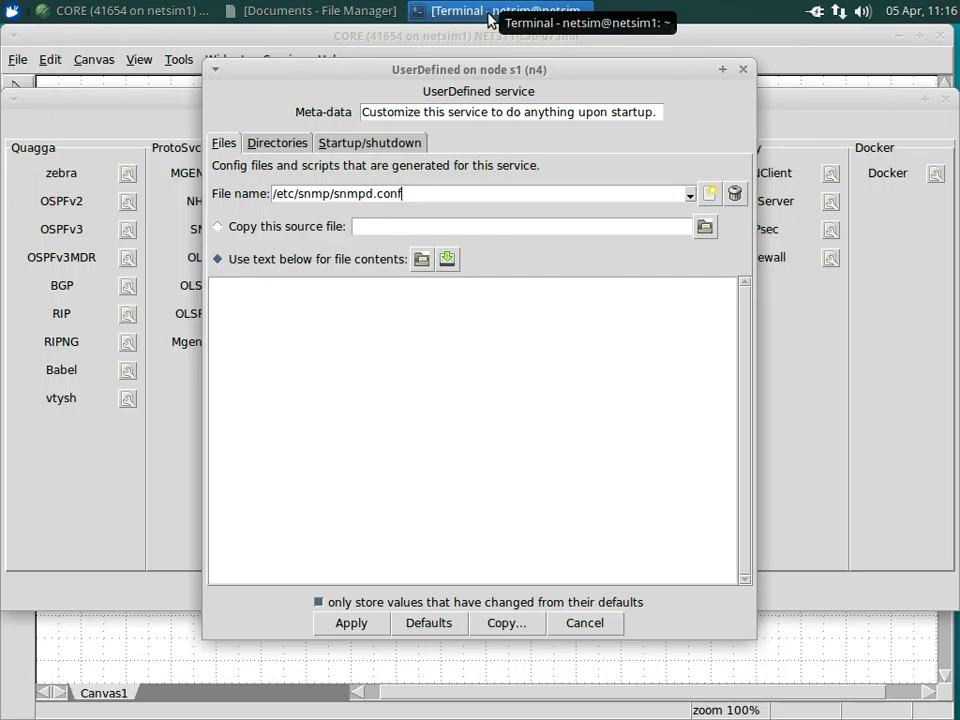
{"action": "left_click", "coordinate": [296, 302]}
{"action": "type", "text": "rocommunity public"}
{"action": "key", "text": "Return"}
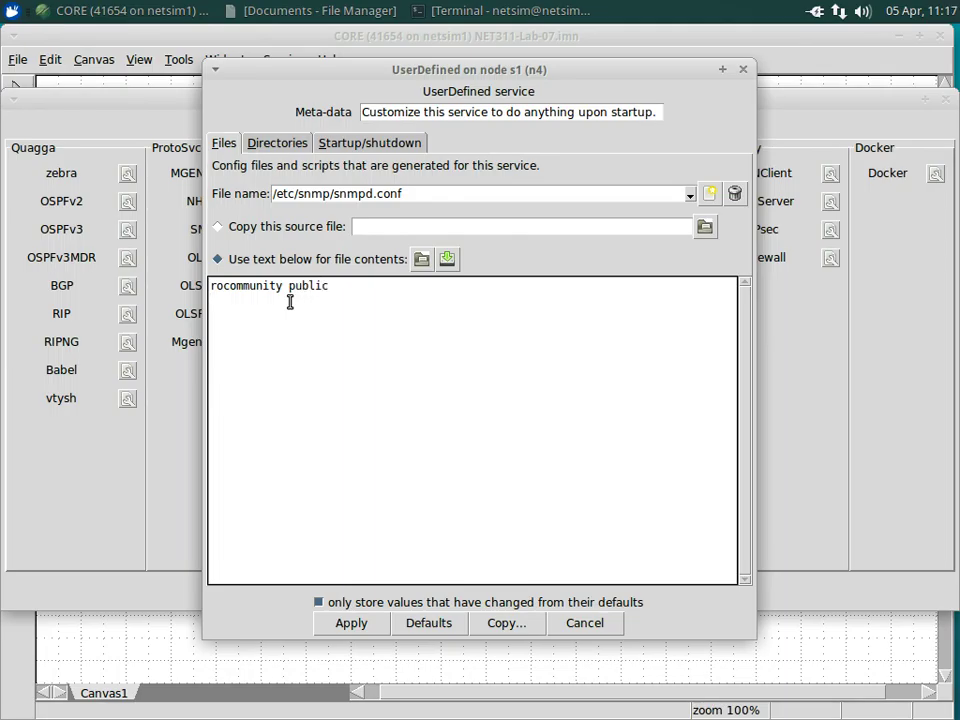
{"action": "type", "text": "syscon"}
{"action": "type", "text": "tac"}
{"action": "type", "text": "t Mostafa Da"}
{"action": "type", "text": "hshan"}
{"action": "type", "text": "oca"}
{"action": "type", "text": "tion Lab 4"}
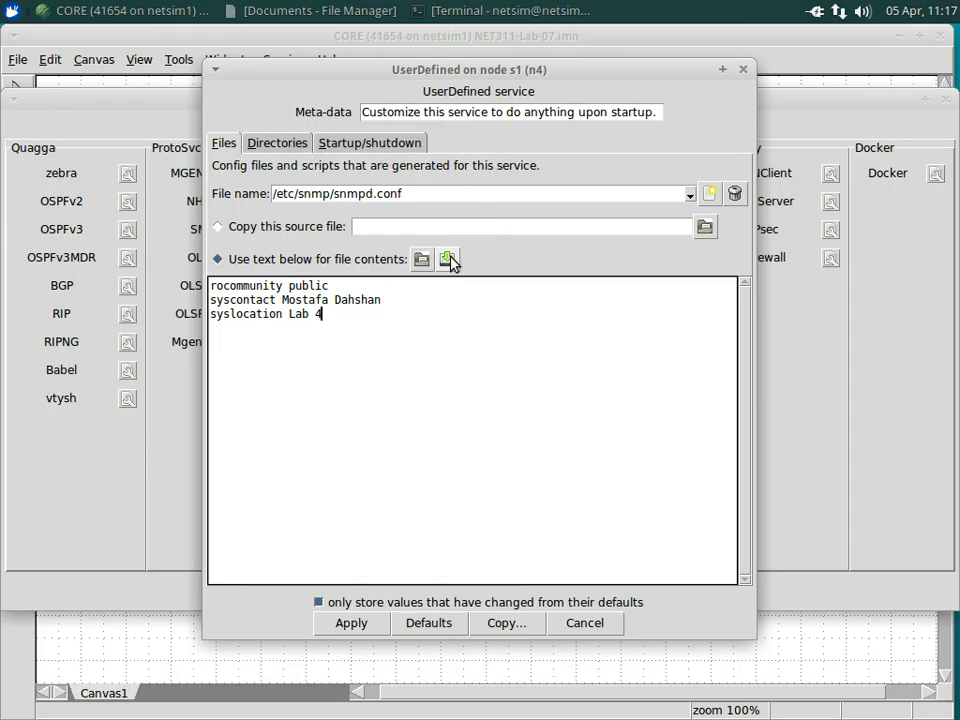
{"action": "left_click", "coordinate": [448, 259]}
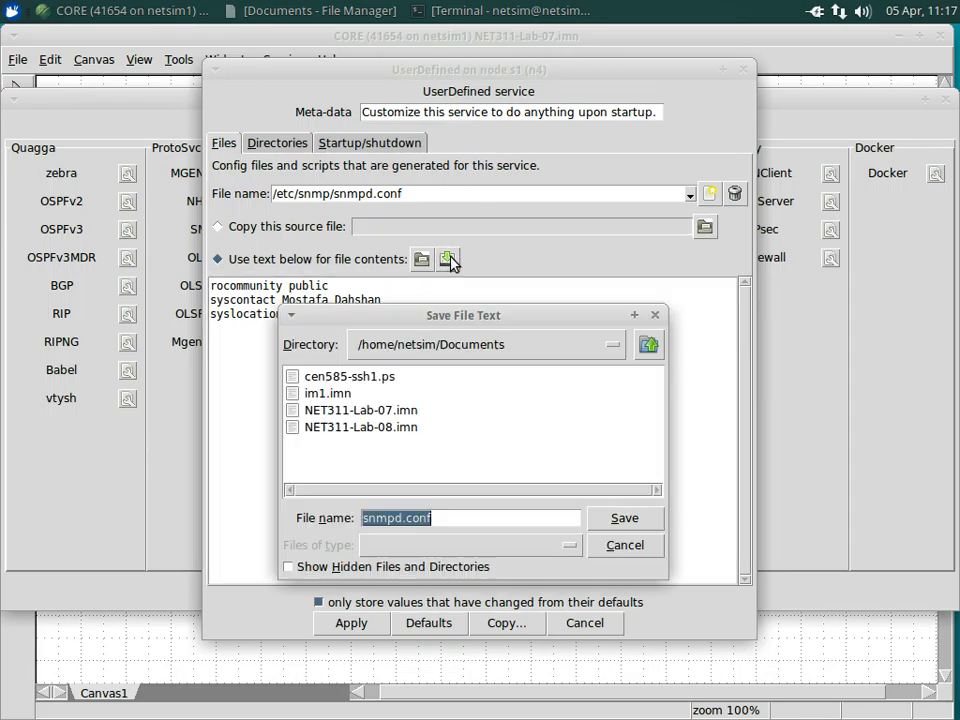
{"action": "left_click", "coordinate": [640, 552]}
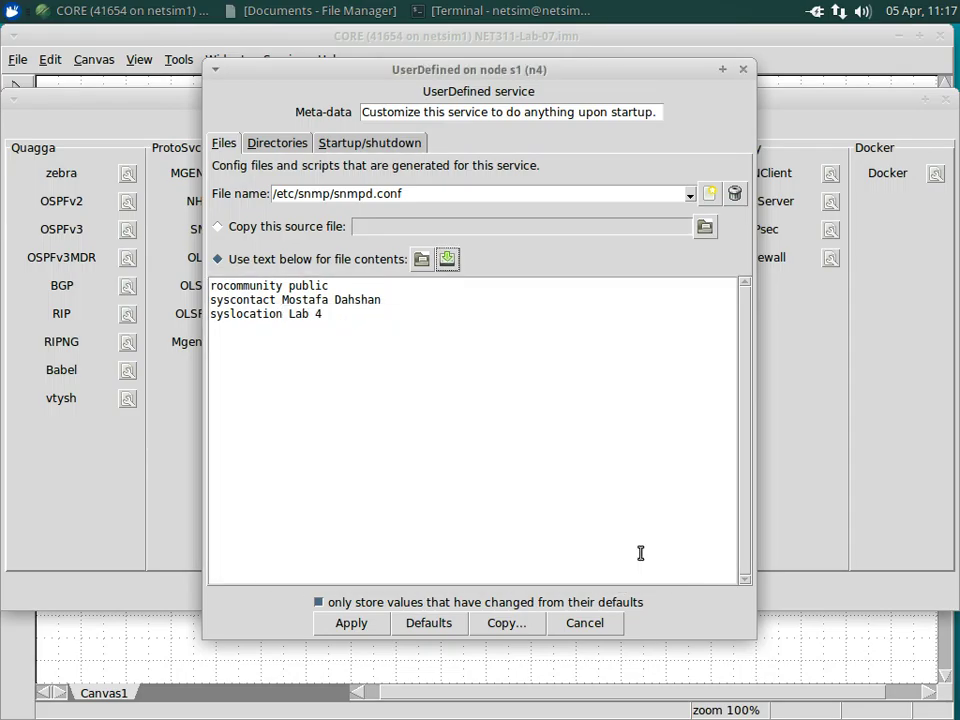
{"action": "left_click", "coordinate": [424, 264]}
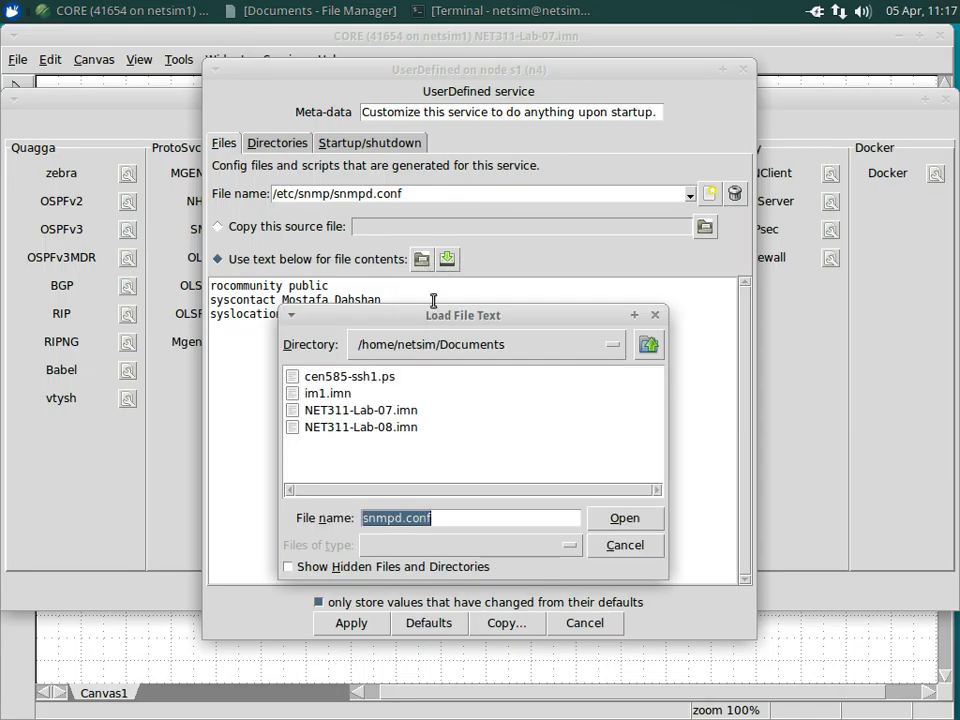
{"action": "left_click", "coordinate": [610, 553]}
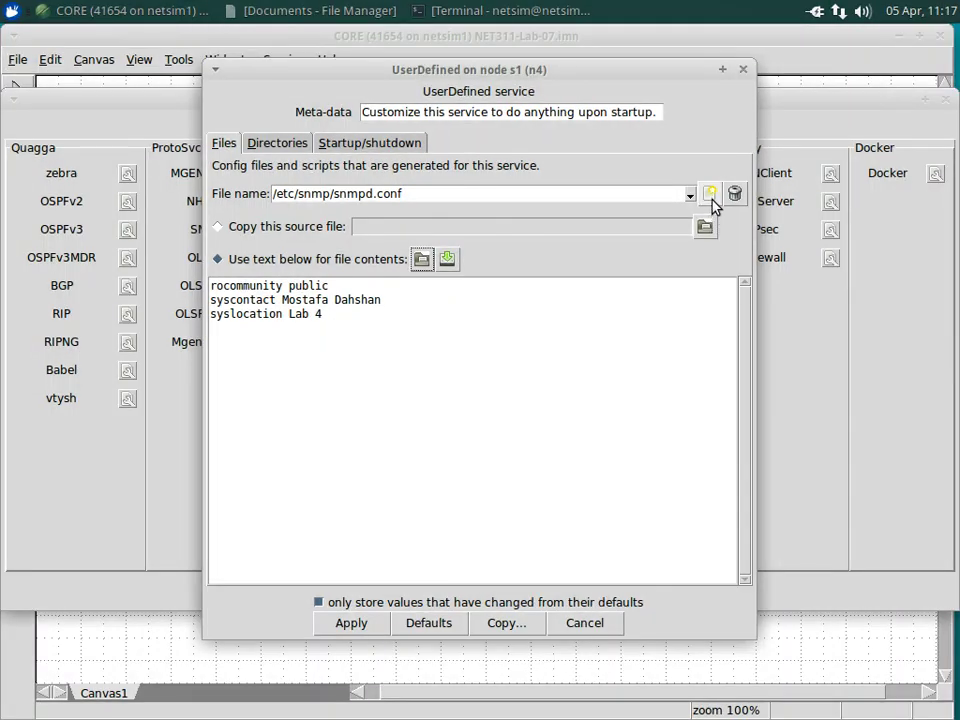
{"action": "left_click_drag", "start_coordinate": [347, 332], "coordinate": [102, 283]}
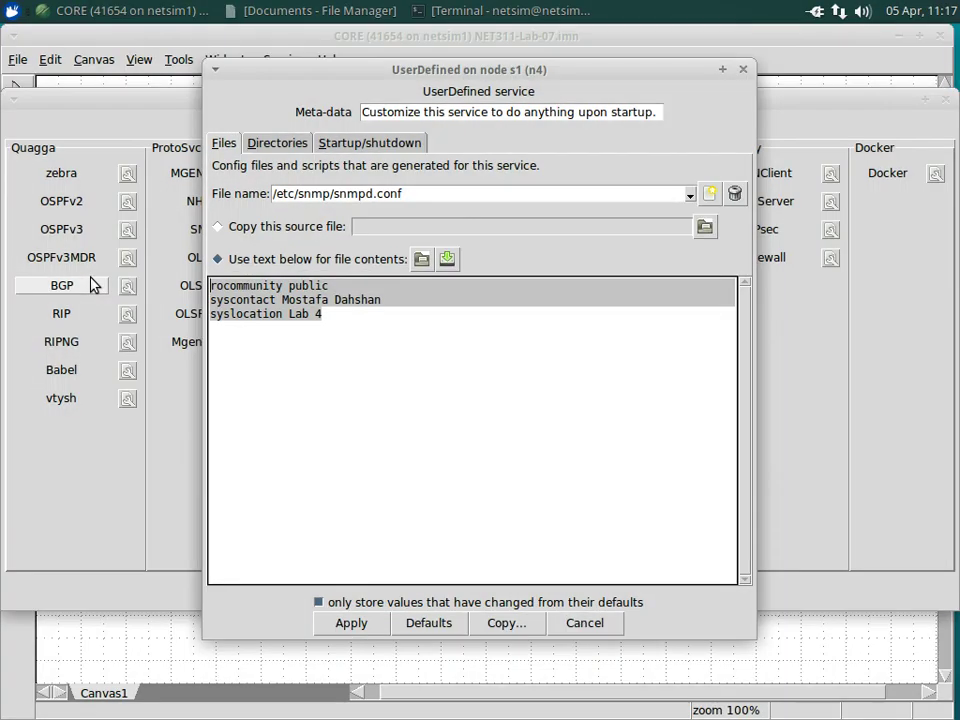
- Reselect /etc/snmp/snmpd.conf in the File name list and apply the UserDefined settings
{"action": "left_click", "coordinate": [690, 195]}
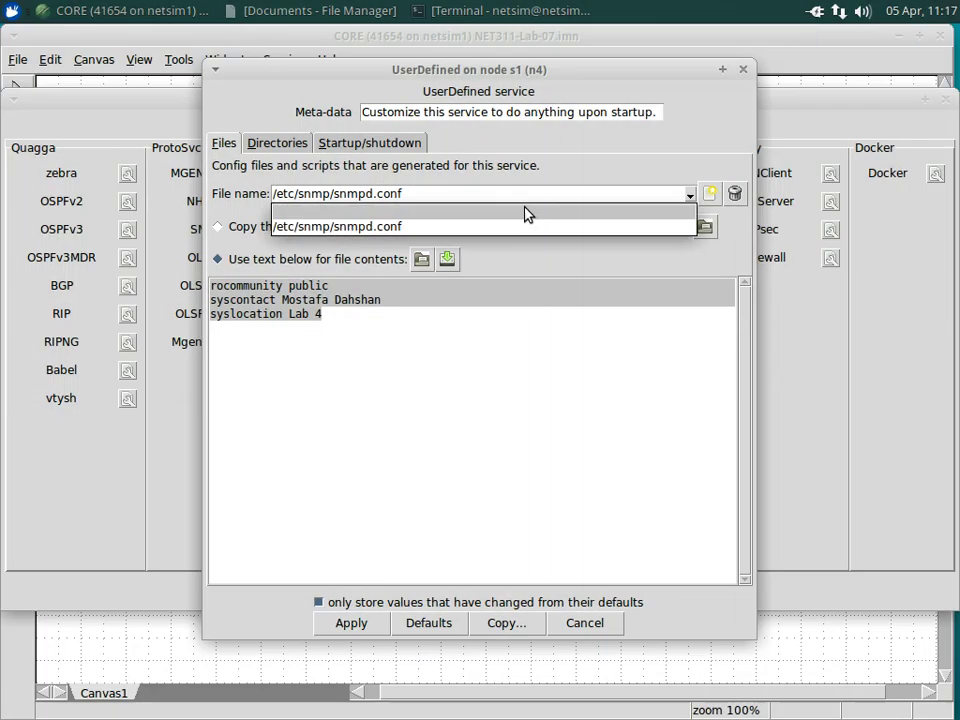
{"action": "left_click", "coordinate": [525, 212]}
{"action": "left_click", "coordinate": [689, 196]}
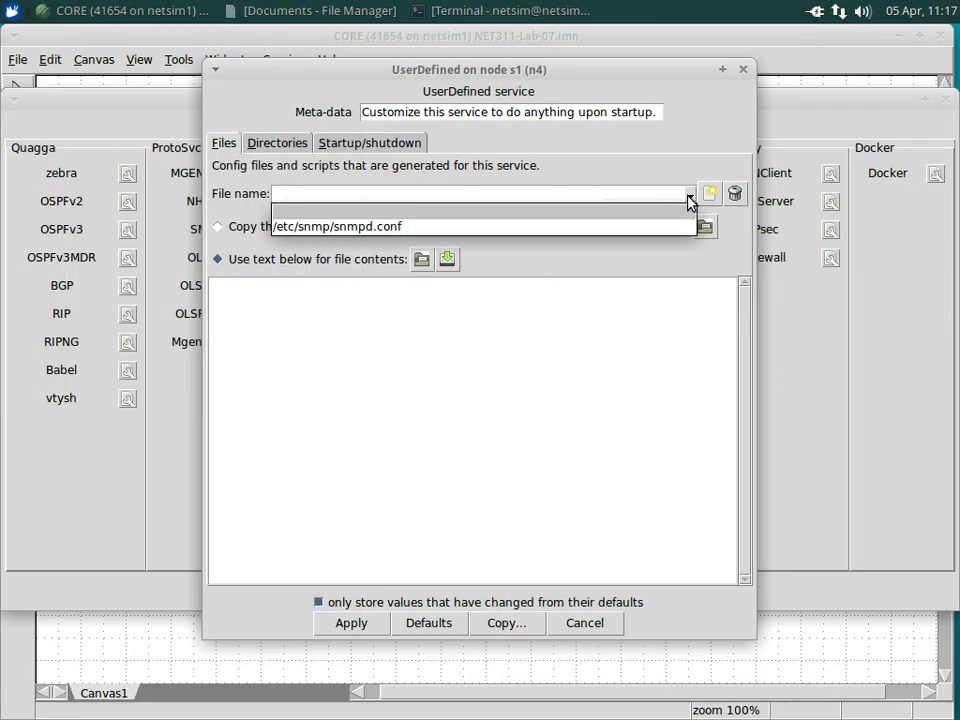
{"action": "left_click", "coordinate": [512, 224]}
{"action": "left_click", "coordinate": [349, 624]}
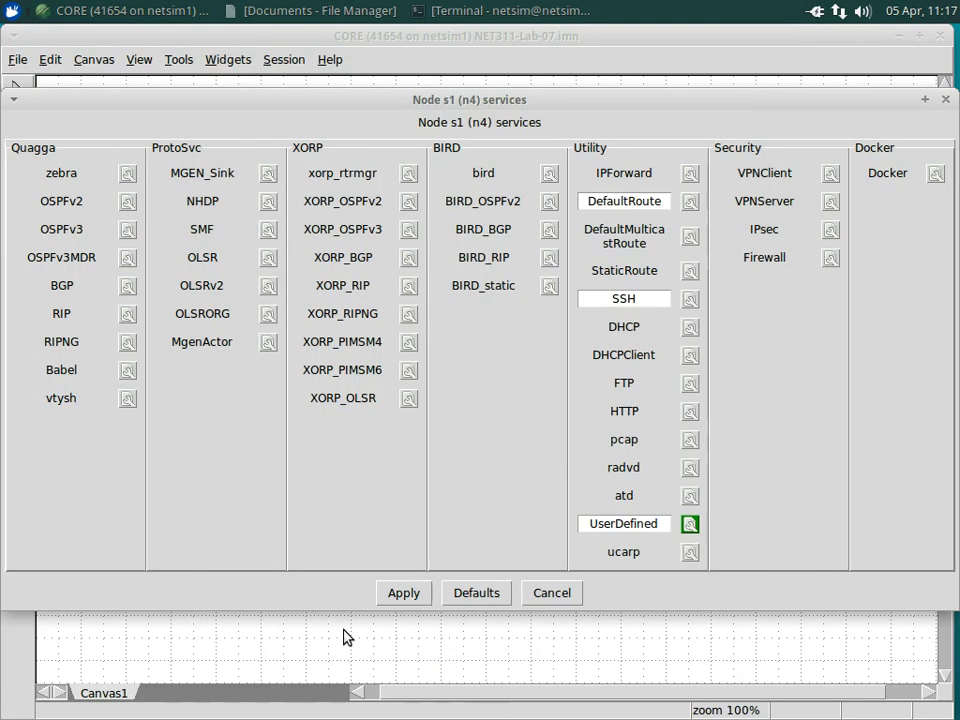
- Reopen, cancel, and reopen the UserDefined configuration to verify snmpd.conf was kept
{"action": "left_click", "coordinate": [691, 525]}
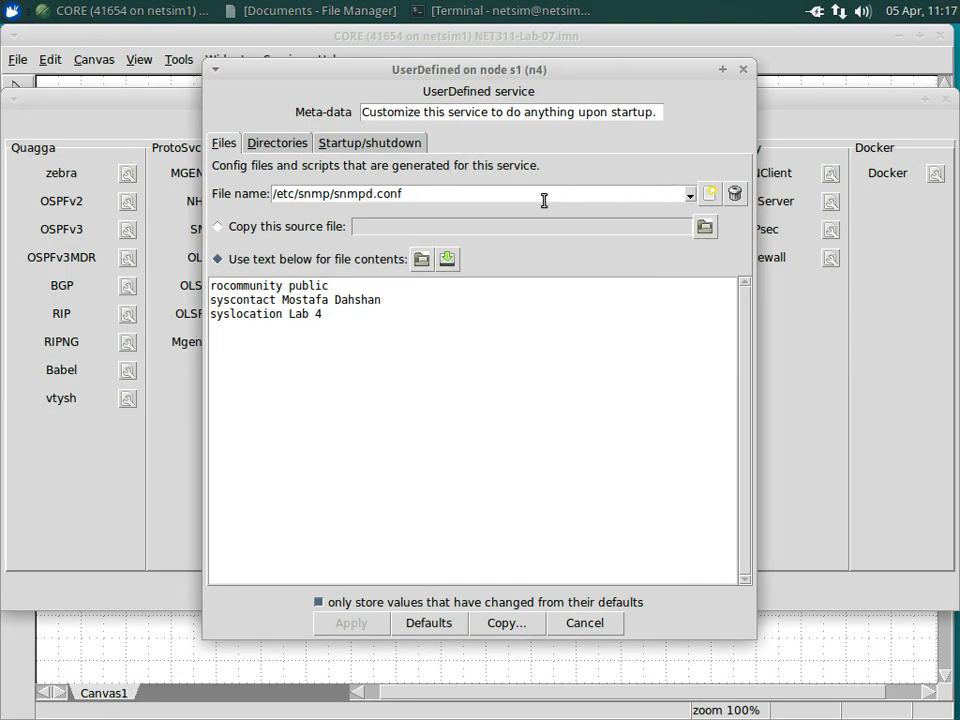
{"action": "left_click", "coordinate": [584, 627]}
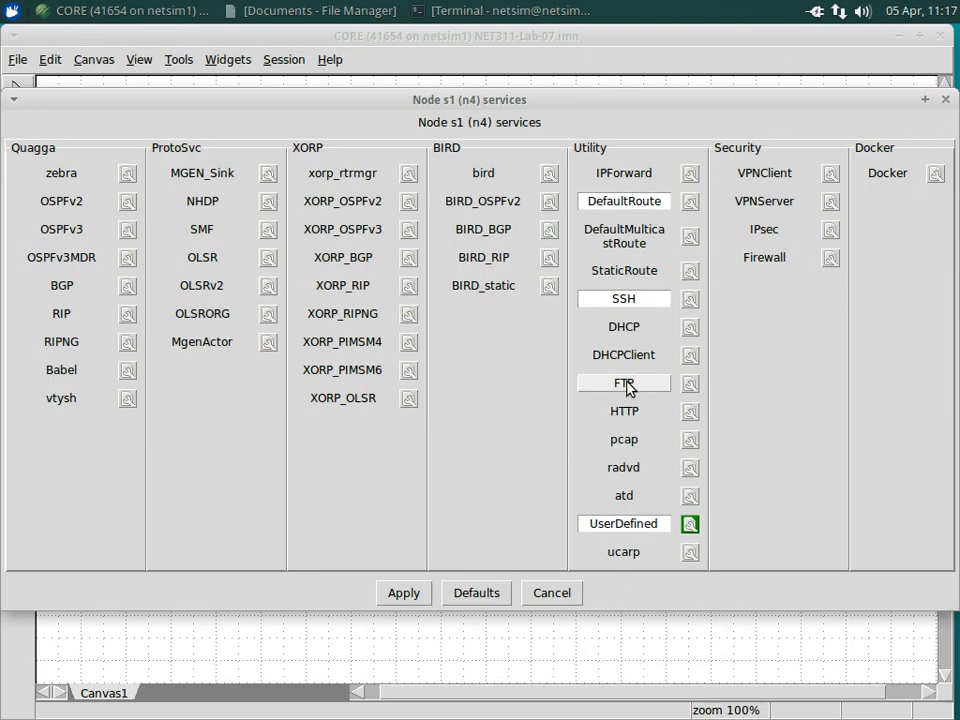
{"action": "left_click", "coordinate": [692, 526]}
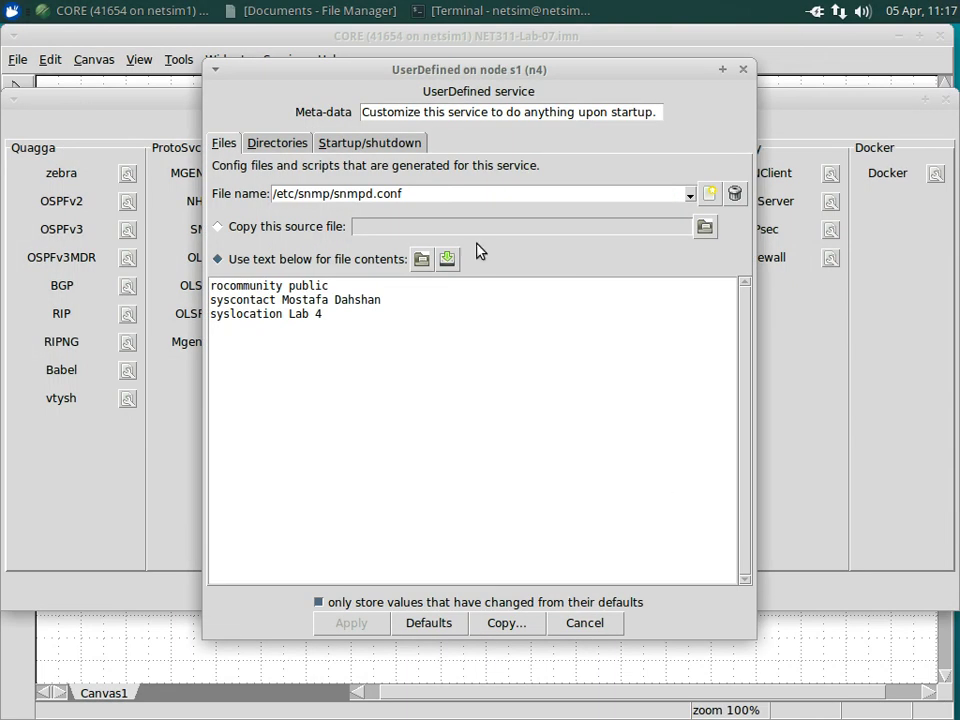
- Add startup 'service snmpd start', shutdown 'service snmp stop', validate 'service snmp status', then apply
{"action": "left_click", "coordinate": [392, 147]}
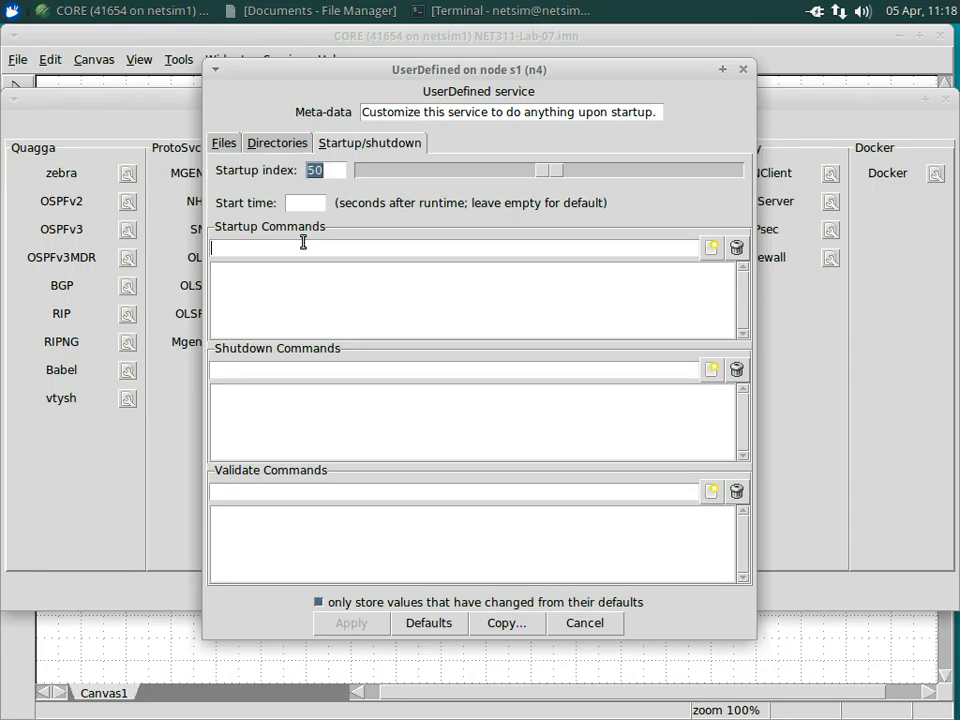
{"action": "type", "text": "ce snmpd start"}
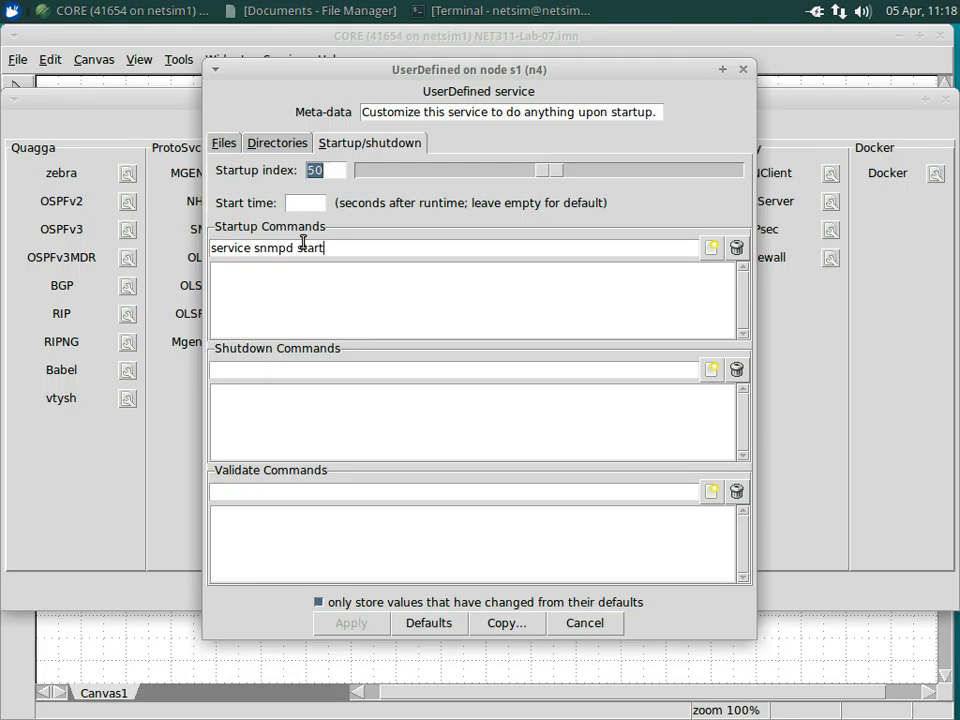
{"action": "left_click", "coordinate": [714, 250]}
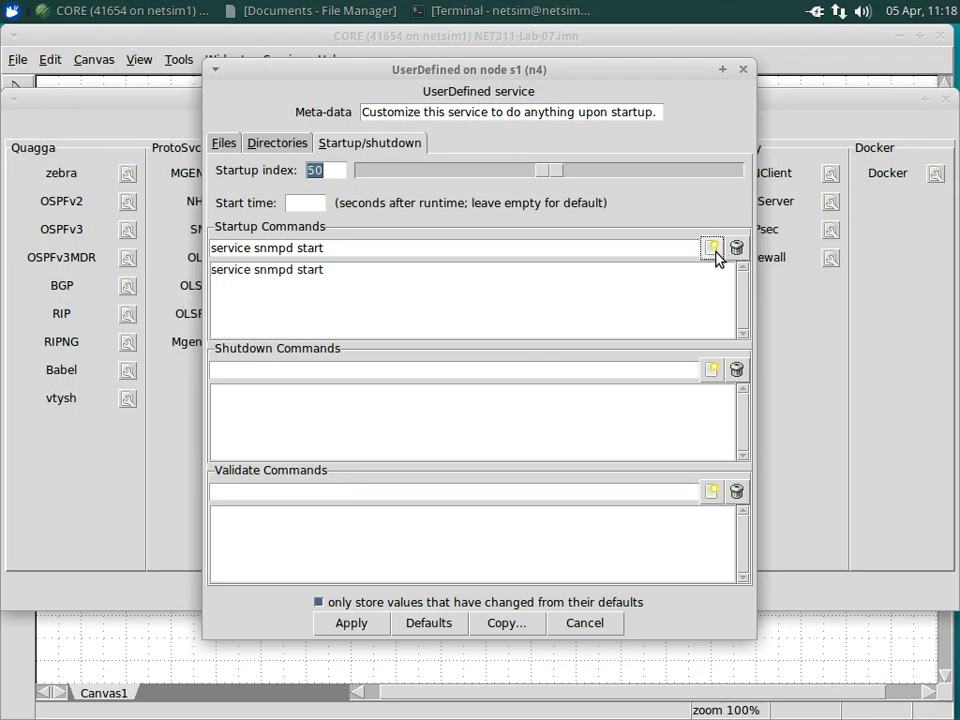
{"action": "left_click", "coordinate": [408, 370]}
{"action": "type", "text": "s"}
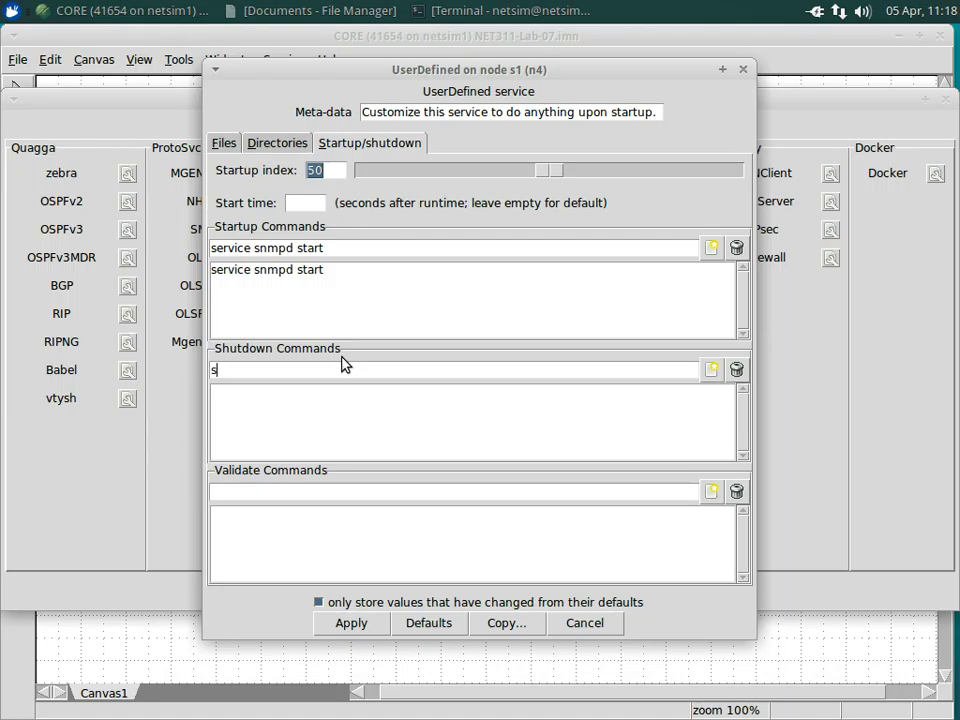
{"action": "type", "text": "ervice snmp stop"}
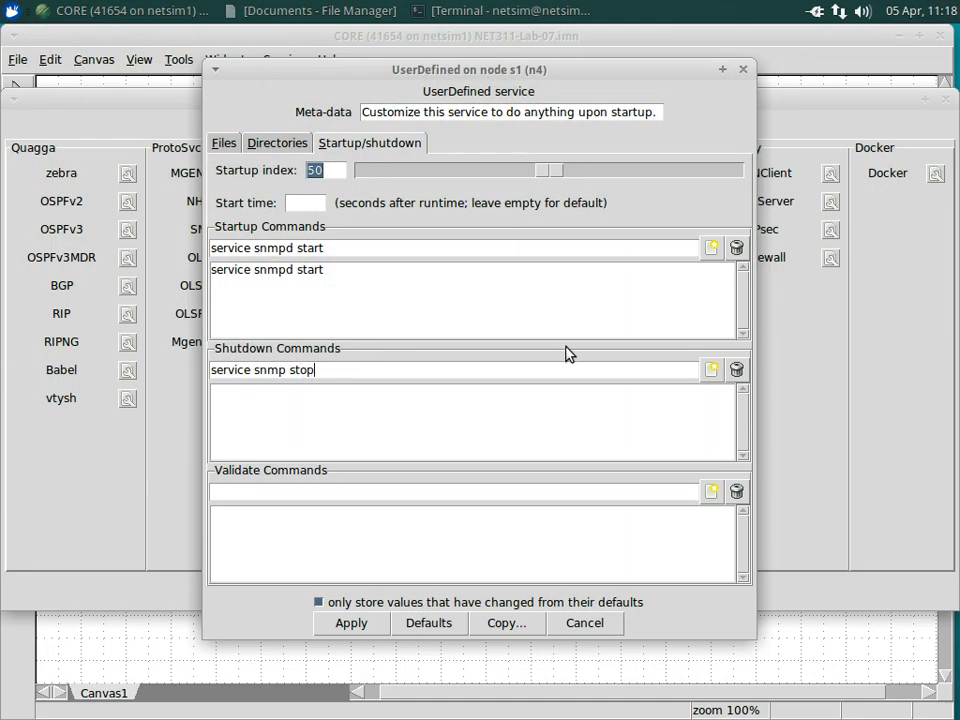
{"action": "left_click", "coordinate": [710, 370]}
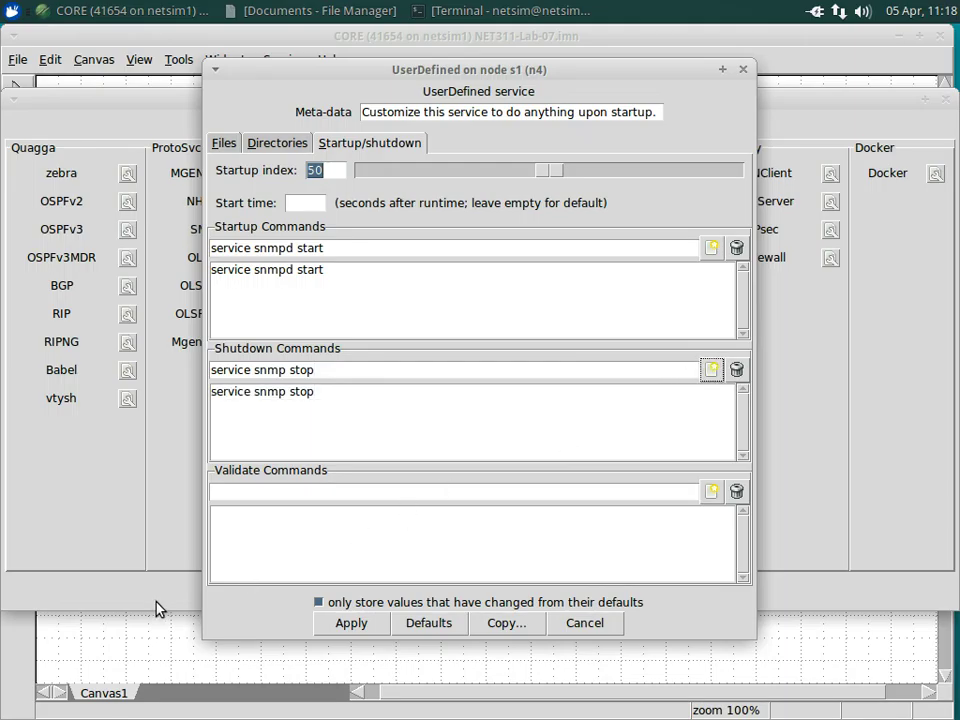
{"action": "left_click", "coordinate": [242, 492]}
{"action": "type", "text": "service snmp status"}
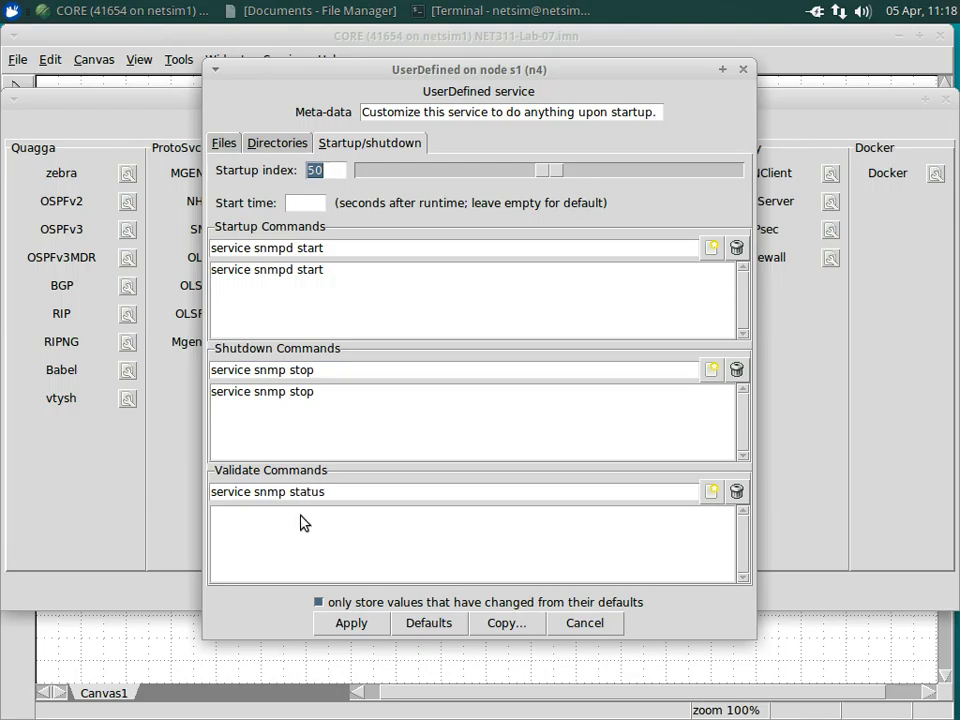
{"action": "left_click", "coordinate": [716, 495]}
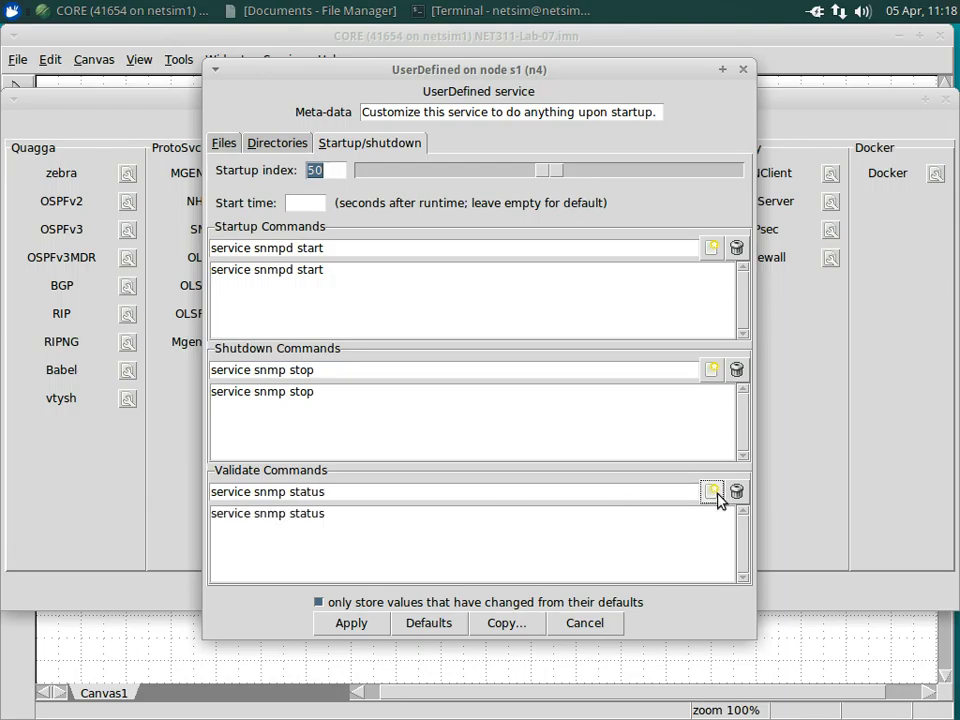
{"action": "left_click", "coordinate": [369, 624]}
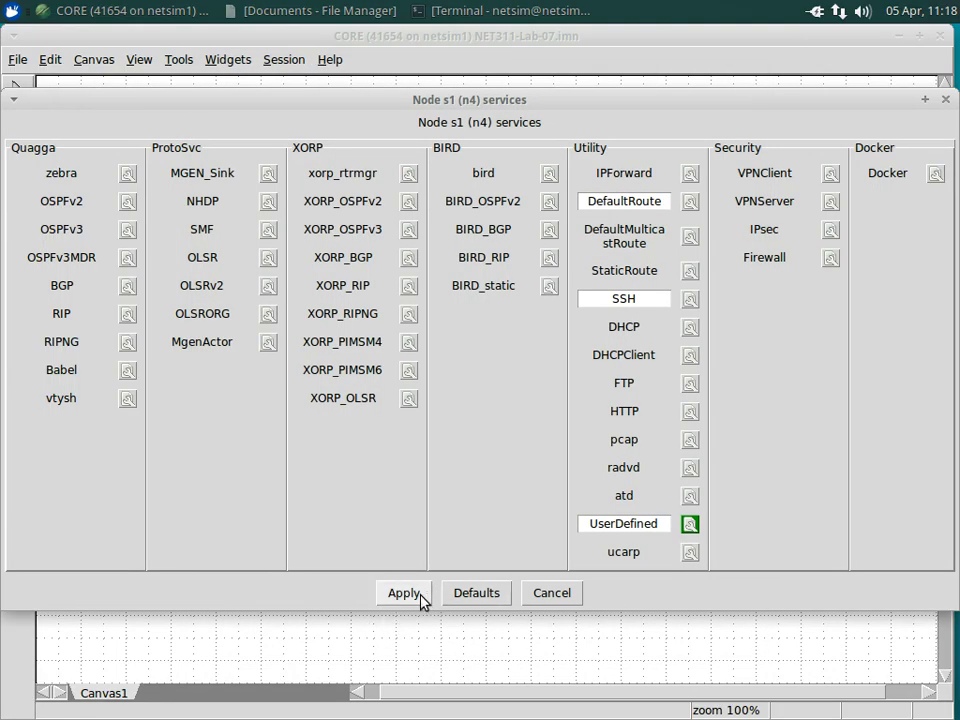
- Review UserDefined's directories, startup commands and snmpd.conf, then cancel and close s1's services list
{"action": "left_click", "coordinate": [690, 524]}
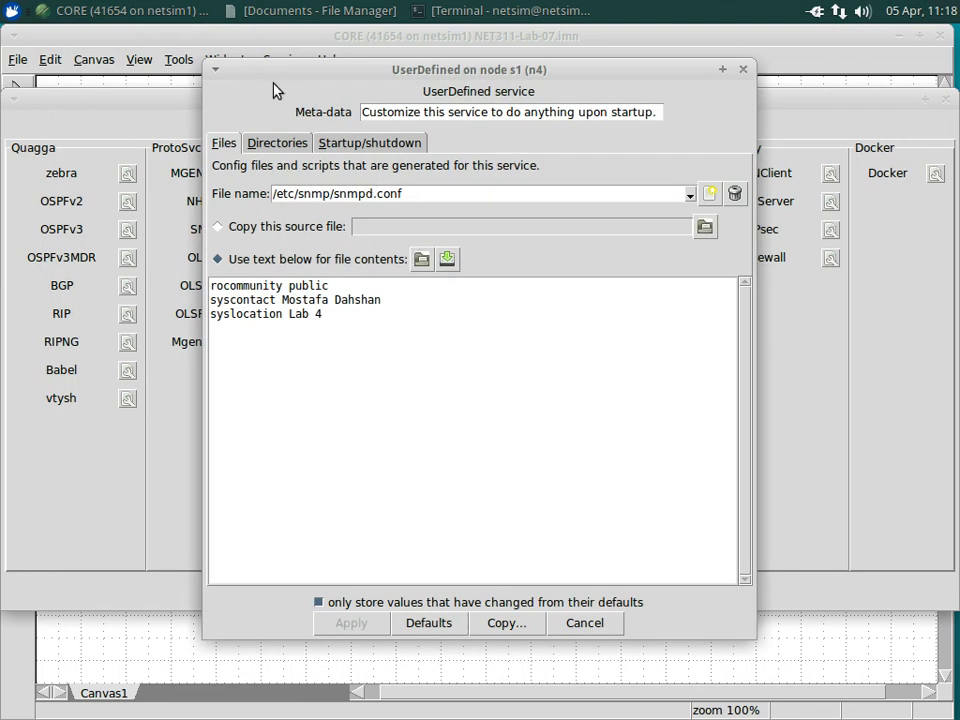
{"action": "left_click", "coordinate": [296, 144]}
{"action": "left_click", "coordinate": [360, 145]}
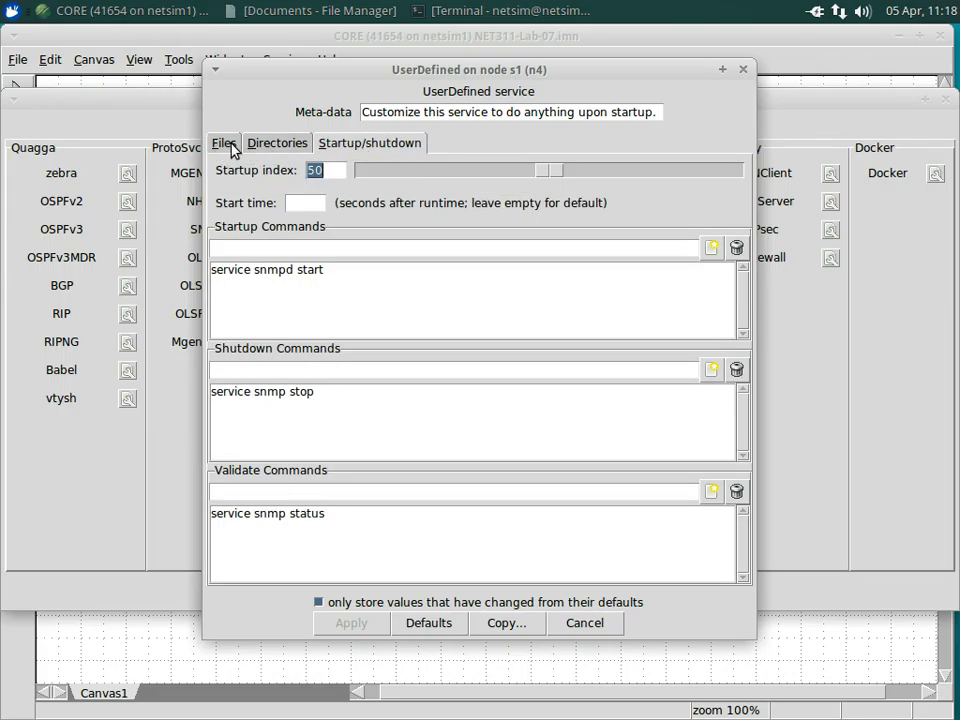
{"action": "left_click", "coordinate": [224, 144]}
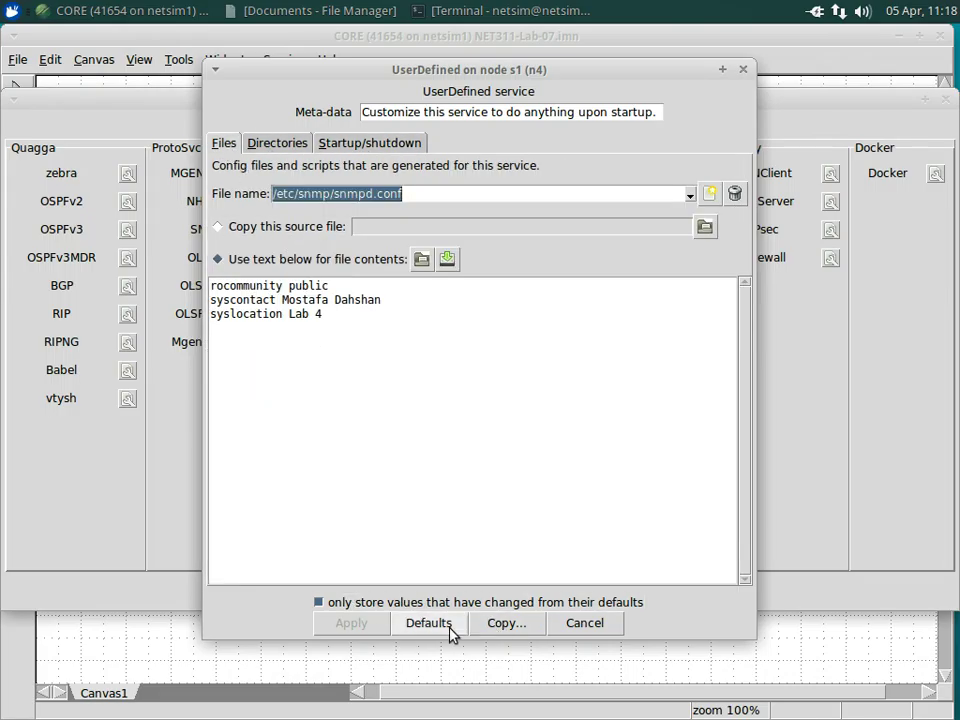
{"action": "left_click", "coordinate": [583, 623]}
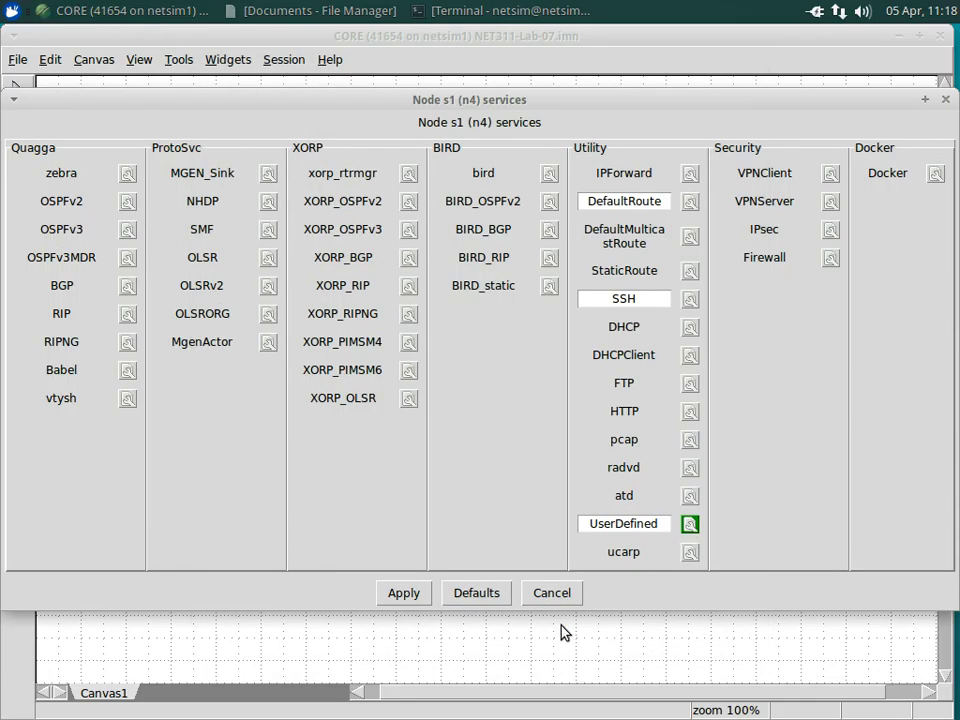
{"action": "left_click", "coordinate": [945, 99]}
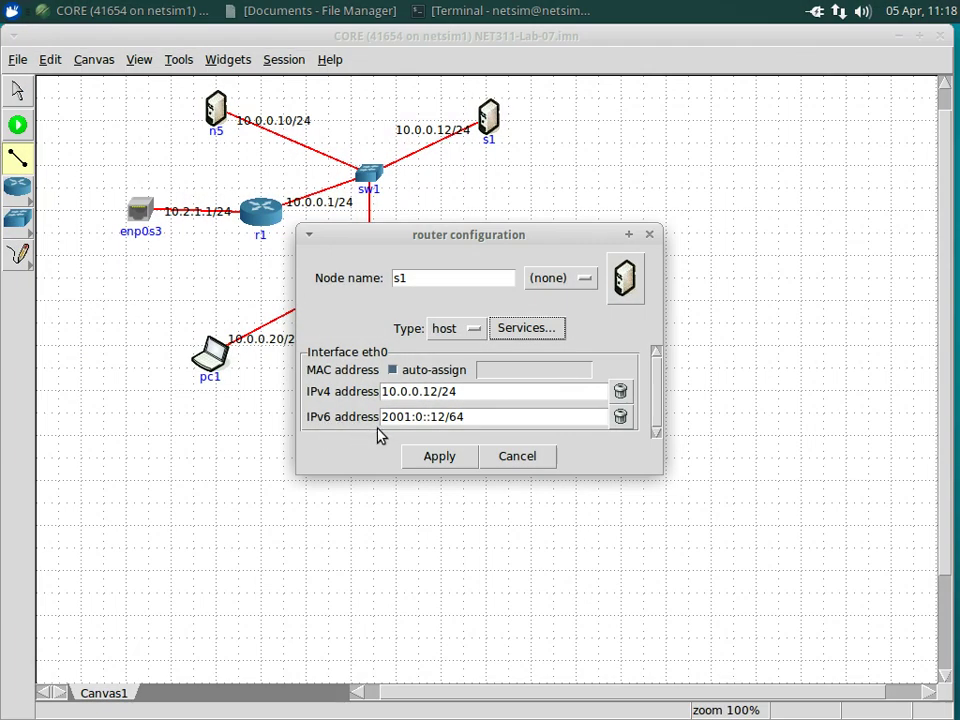
- Apply s1's router configuration and start the emulation session
{"action": "left_click", "coordinate": [436, 456]}
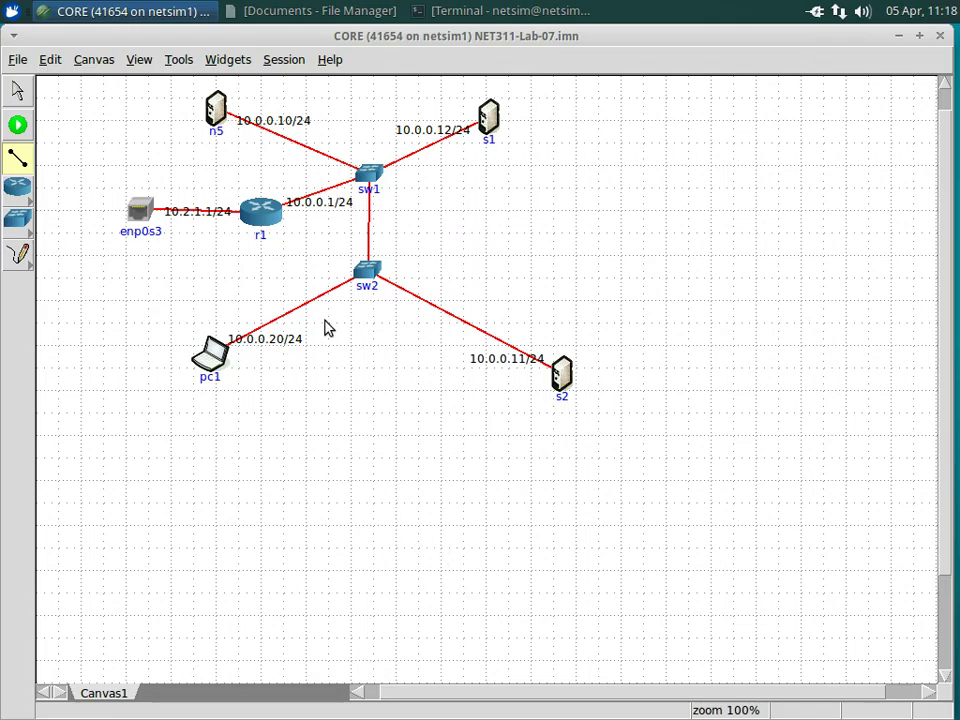
{"action": "left_click", "coordinate": [26, 128]}
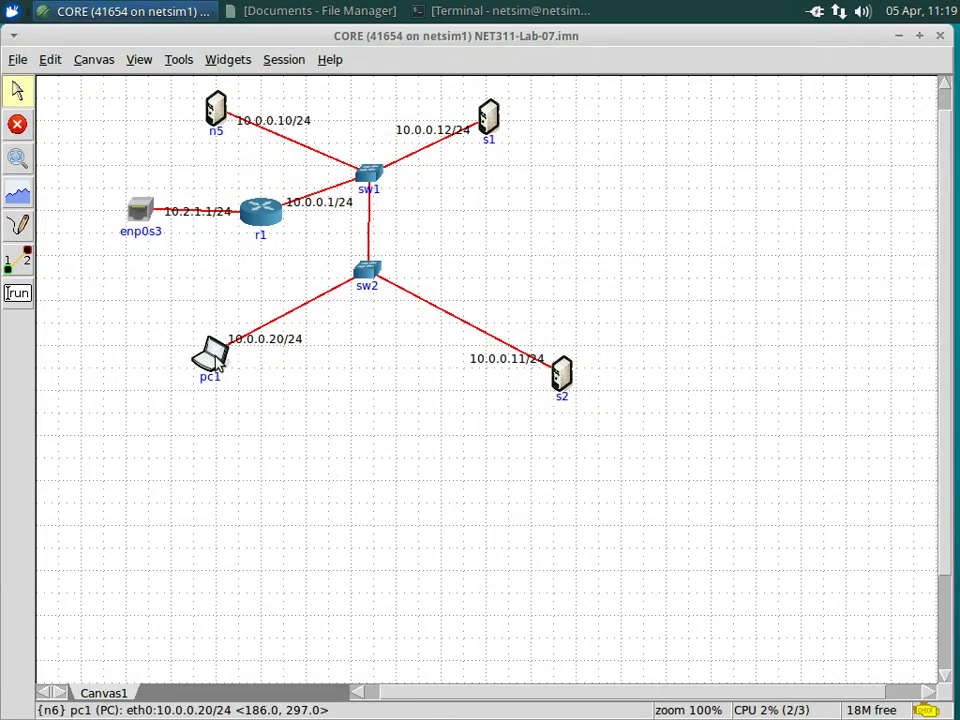
- From a pc1 terminal, ping s1 at 10.0.0.12, then stop the ping
{"action": "double_click", "coordinate": [214, 362]}
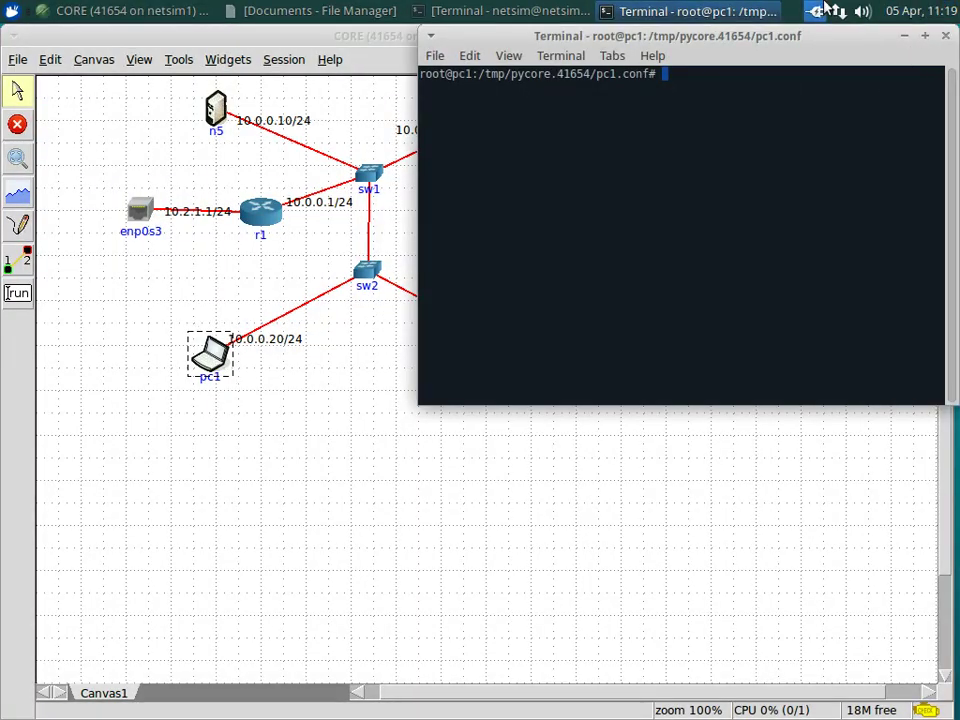
{"action": "left_click_drag", "start_coordinate": [774, 32], "coordinate": [682, 326]}
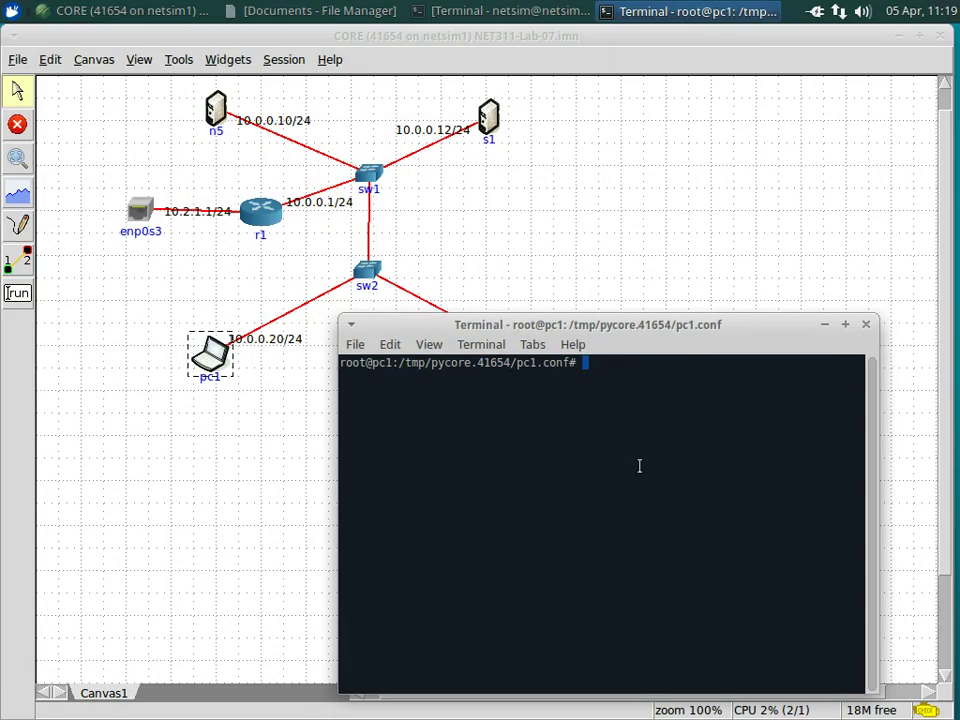
{"action": "type", "text": "ping 10.0."}
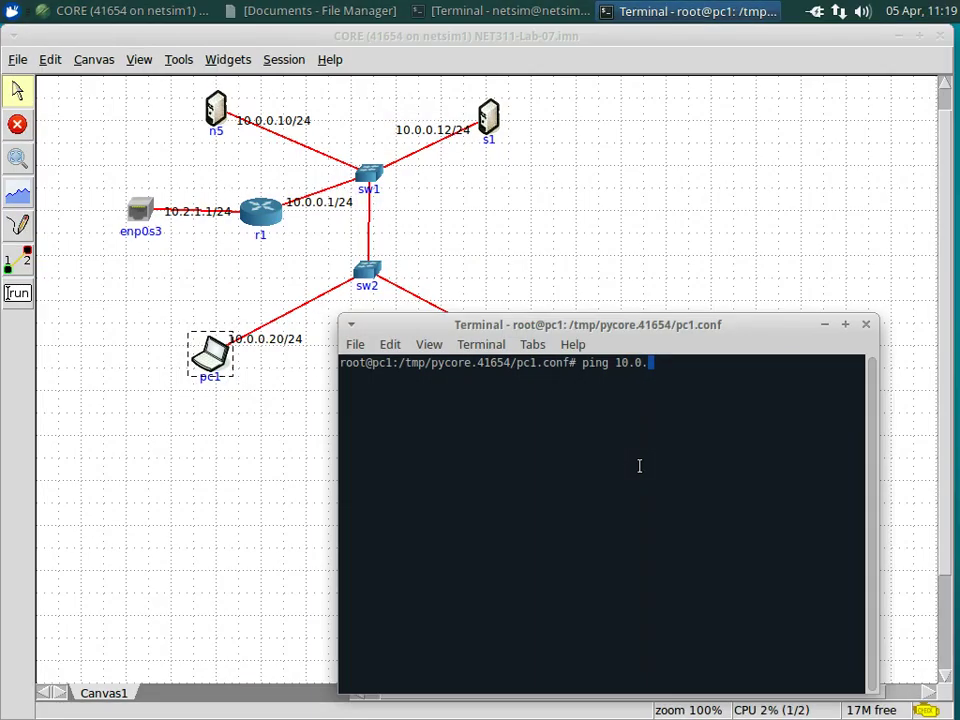
{"action": "type", "text": "0.12"}
{"action": "key", "text": "Return"}
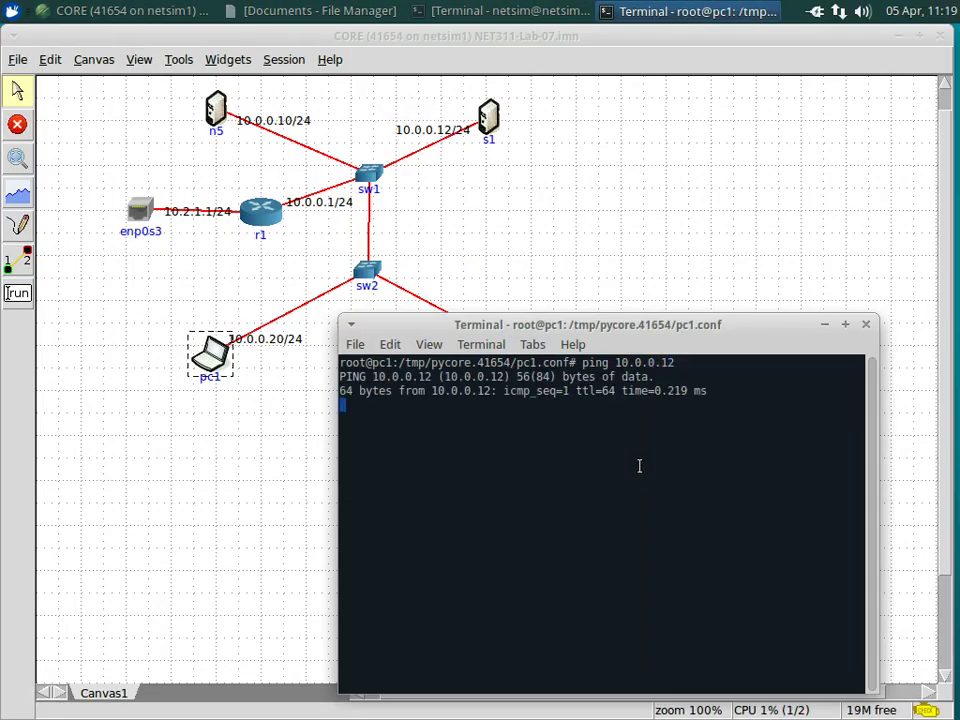
{"action": "key", "text": "ctrl+c"}
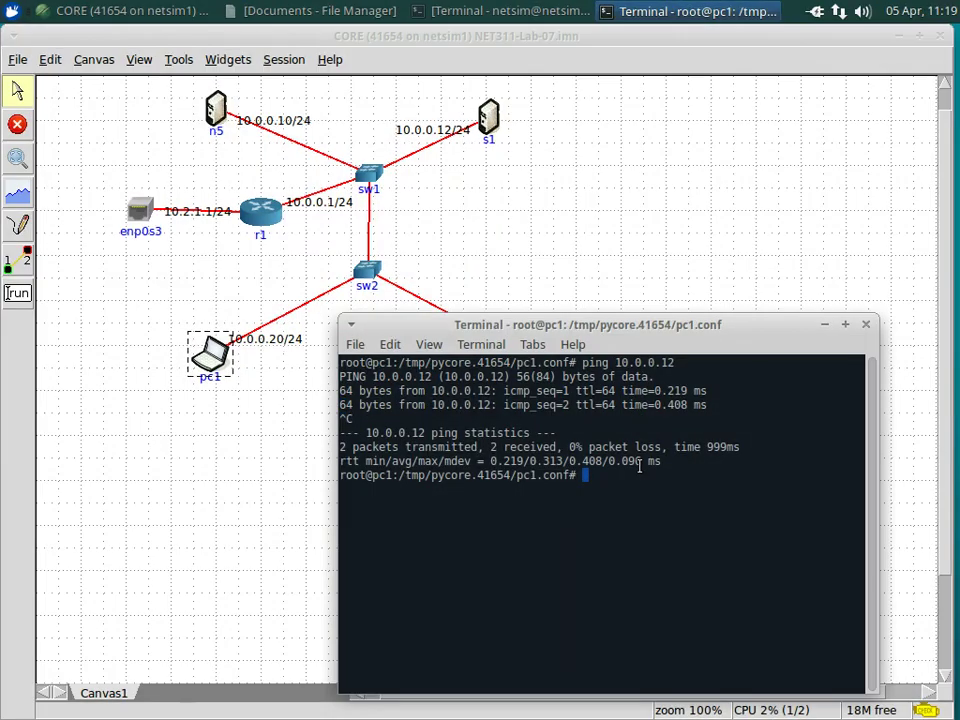
- Run snmpstatus -c public -v1 10.0.0.12 from pc1's terminal
{"action": "type", "text": "snmpstat"}
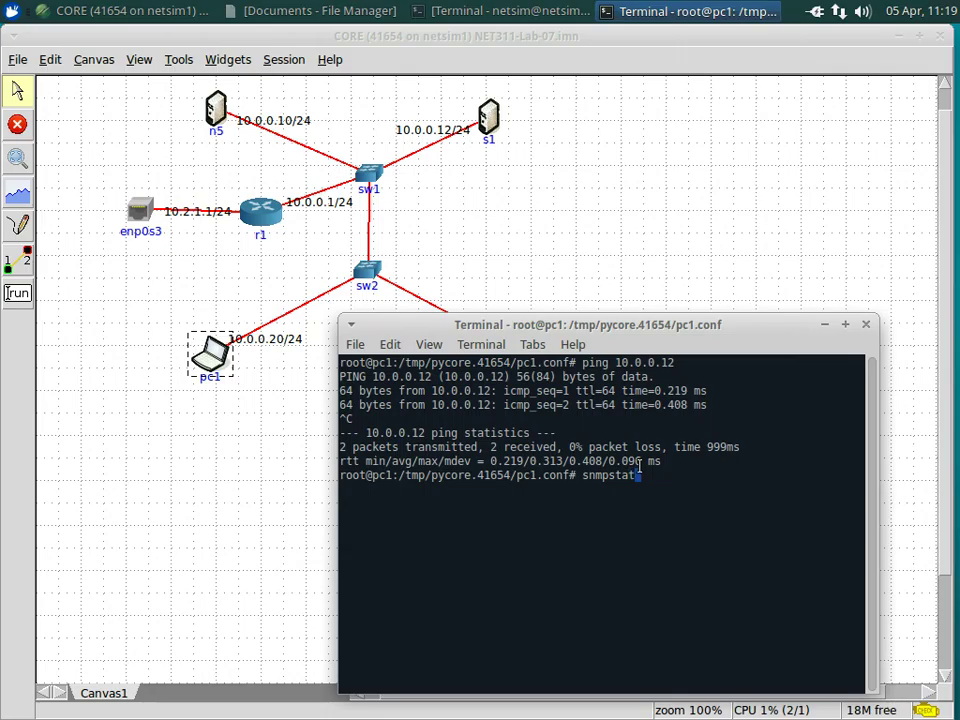
{"action": "type", "text": "us -c publ"}
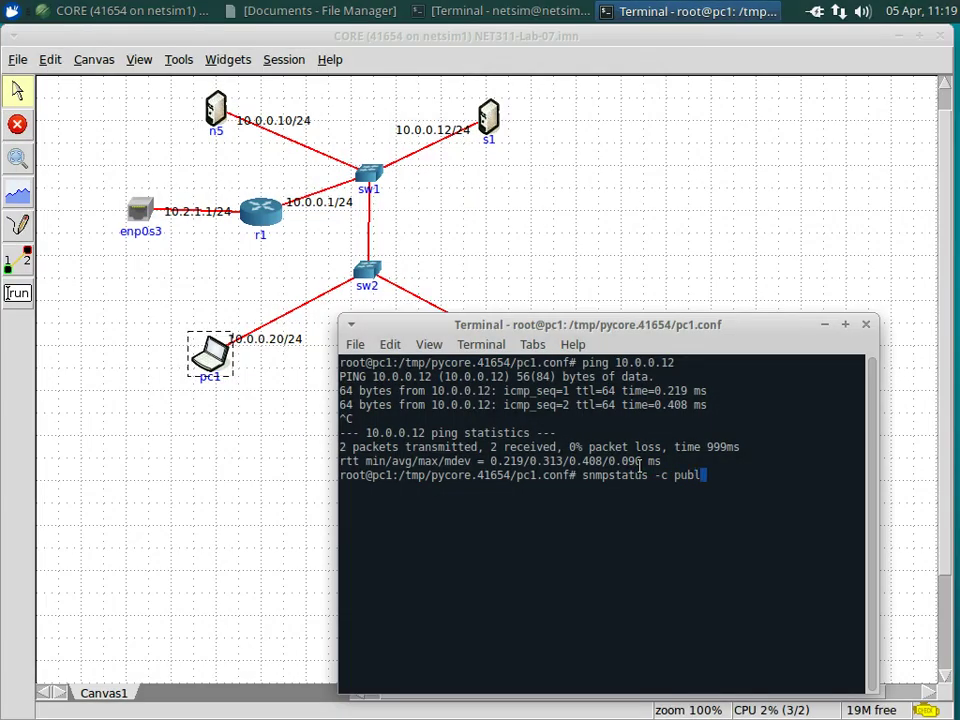
{"action": "type", "text": "ic -v1 10."}
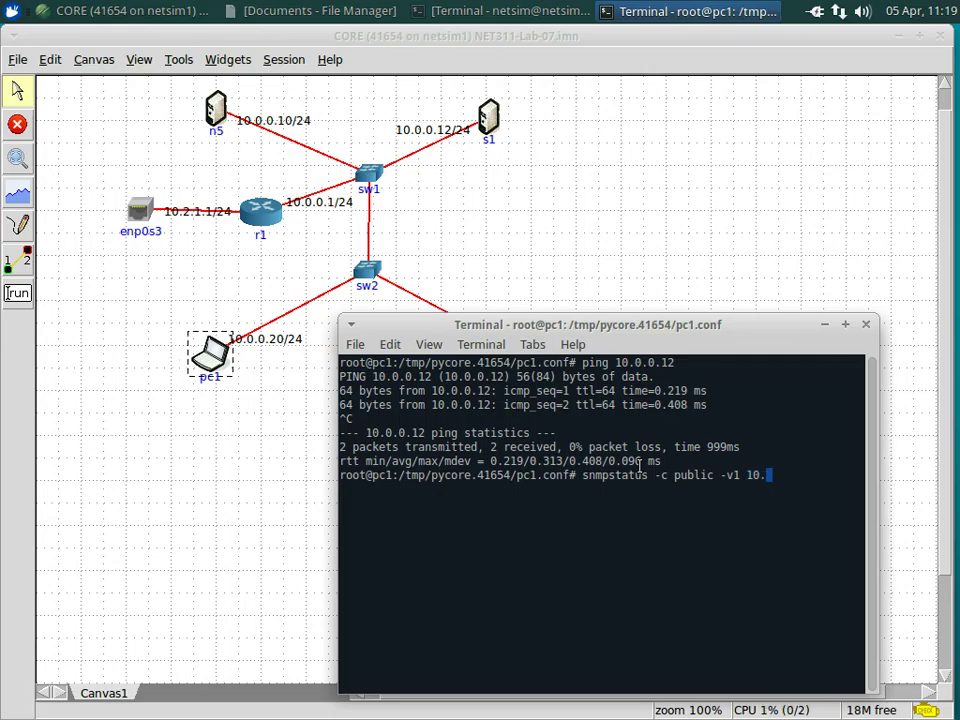
{"action": "type", "text": "0.0.12"}
{"action": "key", "text": "Return"}
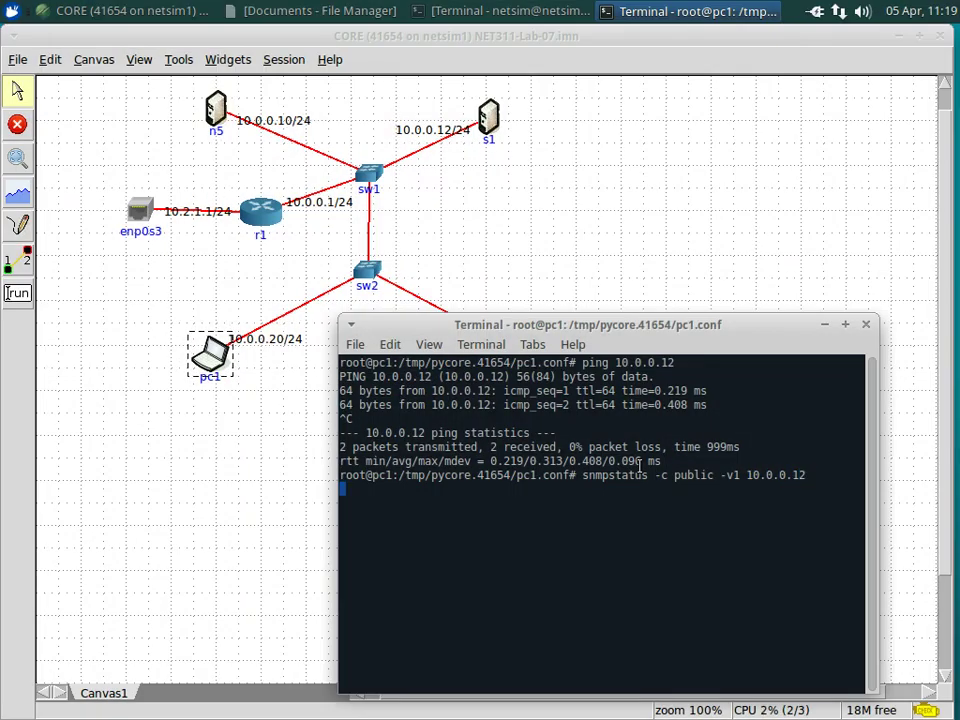